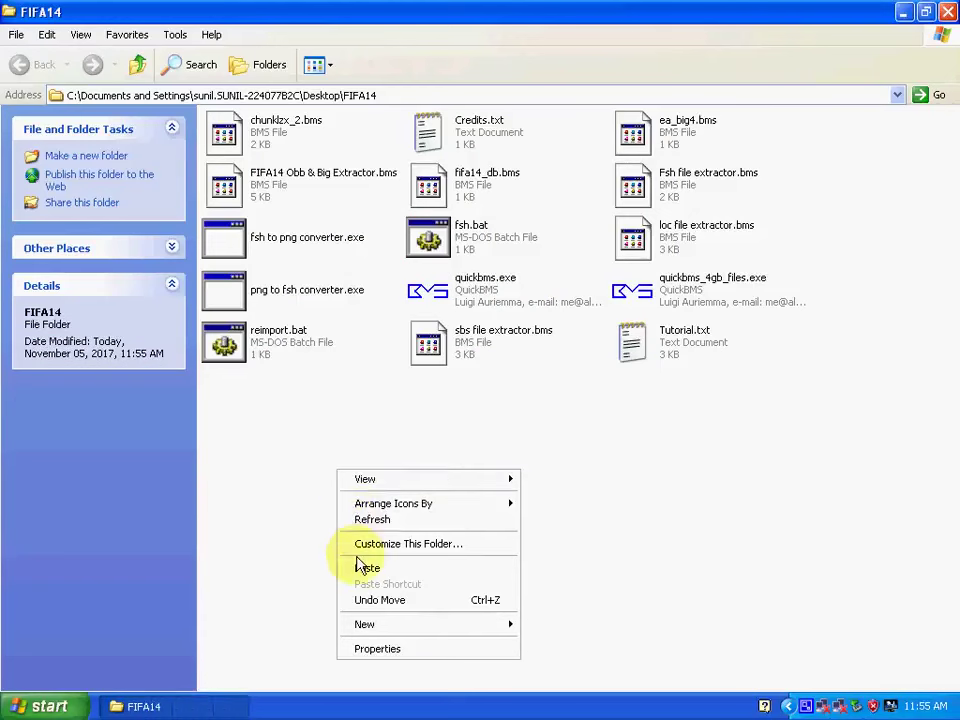
Paste the main.134.com.ea.game.fifa14_row.obb file into the FIFA14 folder.
{"action": "left_click", "coordinate": [352, 572]}
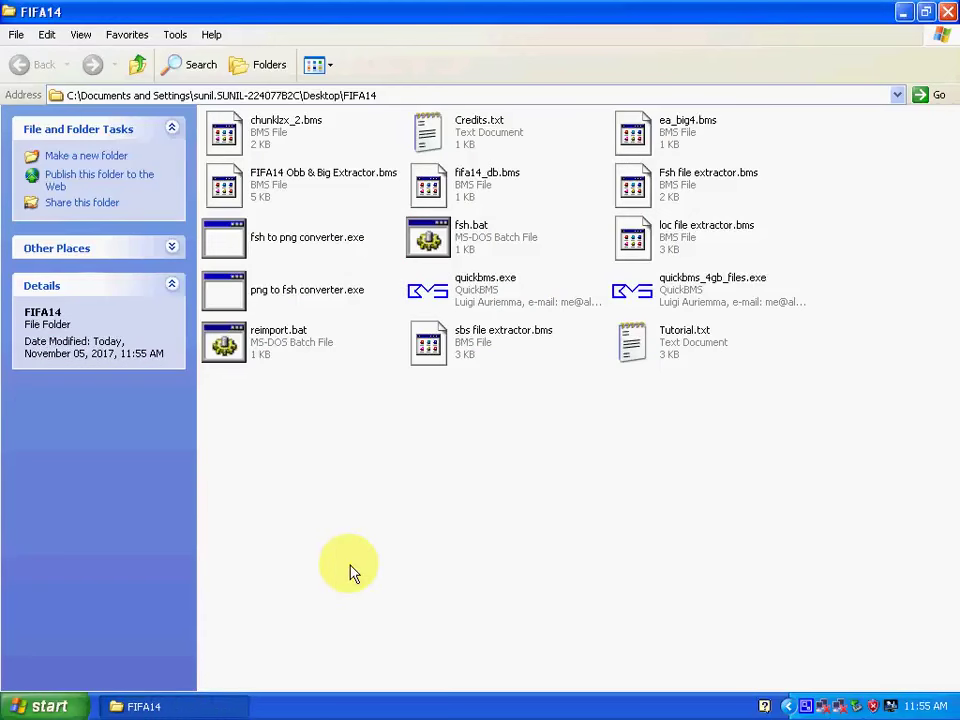
{"action": "left_click", "coordinate": [370, 480]}
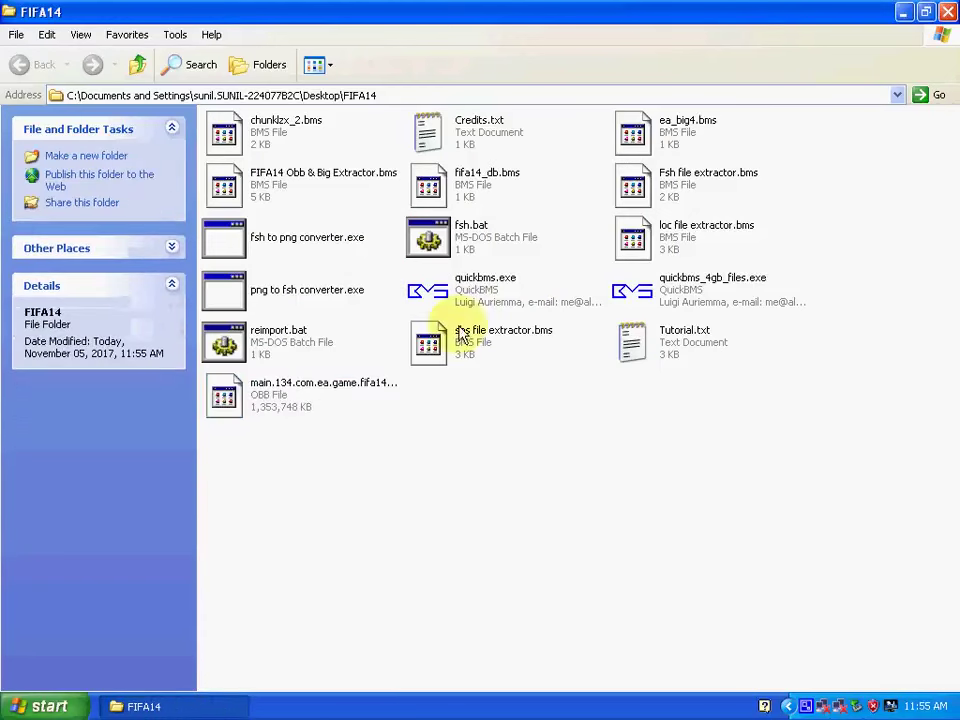
Identify quickbms.exe, reimport.bat, the FIFA14 Obb & Big Extractor.bms script and the OBB file in the FIFA14 folder.
{"action": "left_click", "coordinate": [440, 300]}
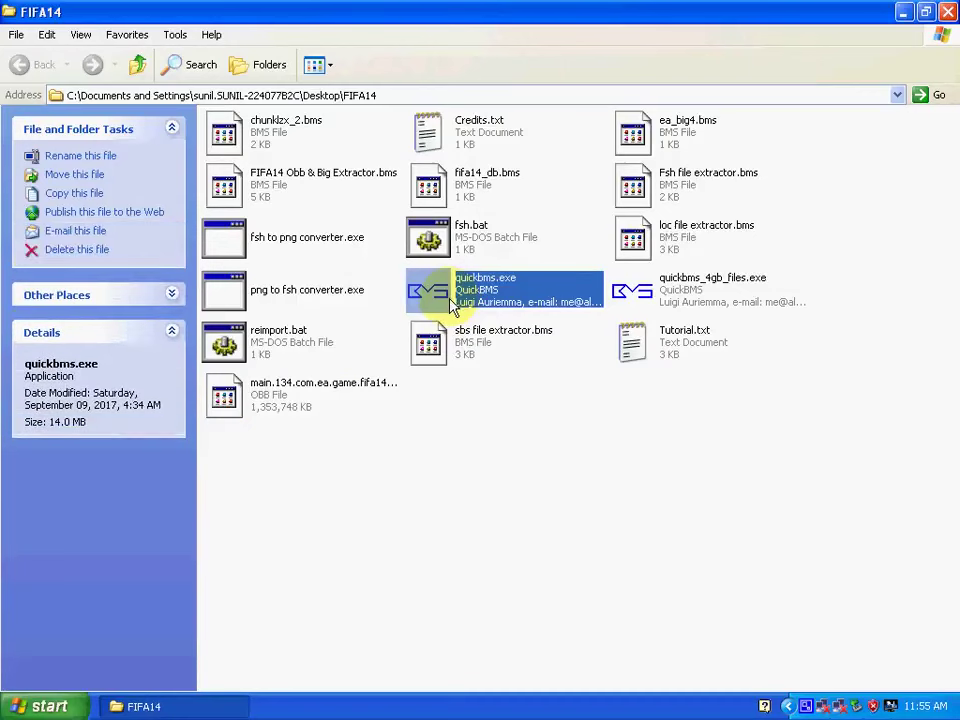
{"action": "left_click", "coordinate": [238, 348]}
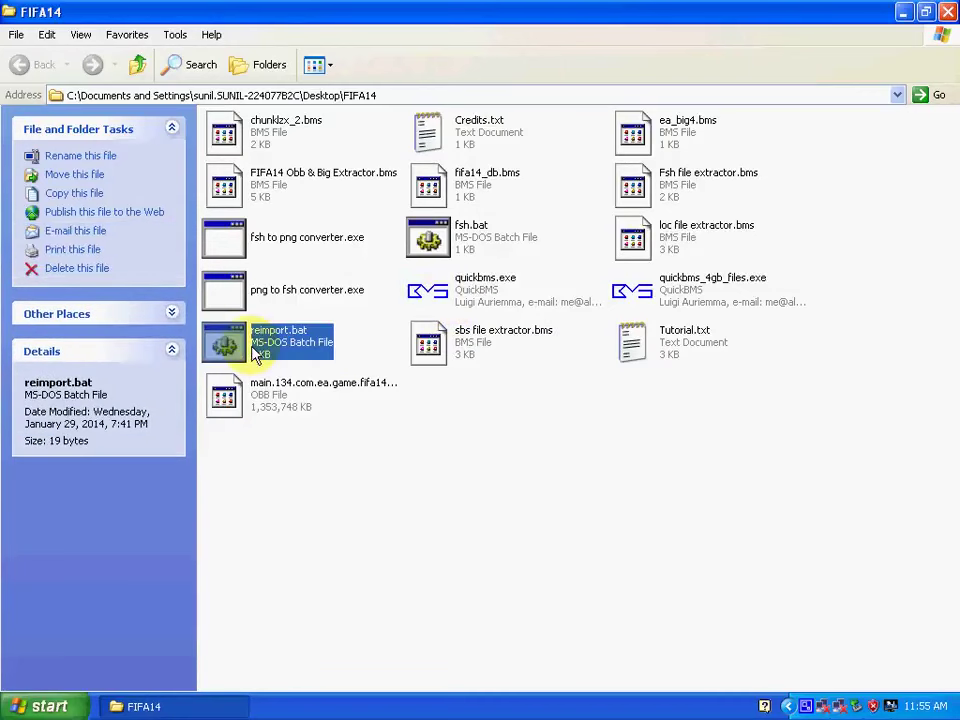
{"action": "left_click", "coordinate": [276, 184]}
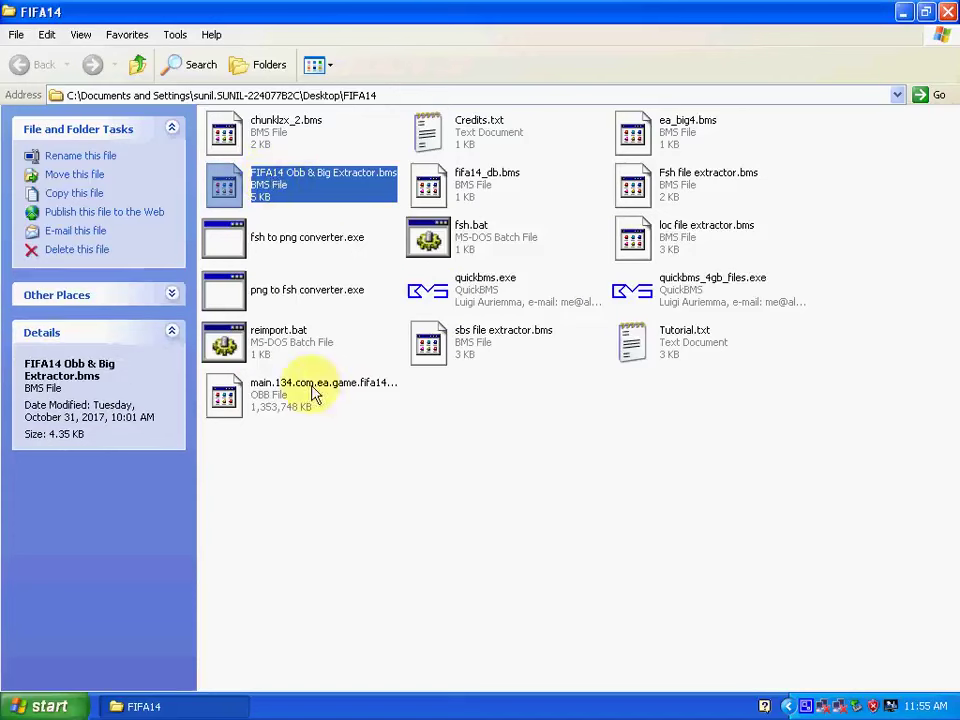
{"action": "left_click", "coordinate": [284, 403]}
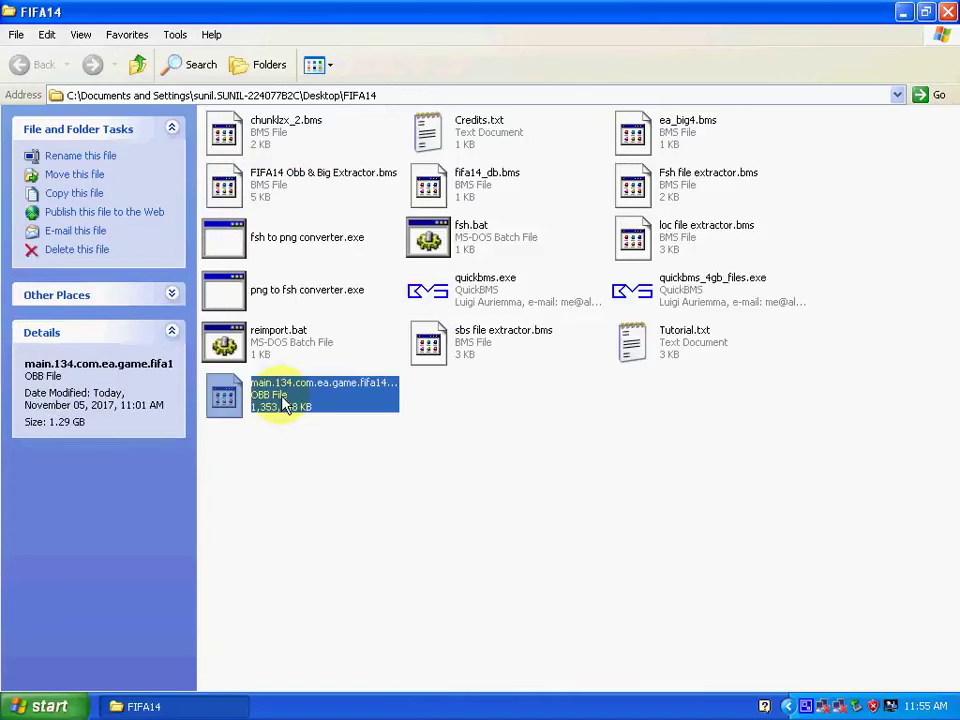
Launch quickbms.exe and load FIFA14 Obb & Big Extractor.bms as the script to use.
{"action": "double_click", "coordinate": [445, 297]}
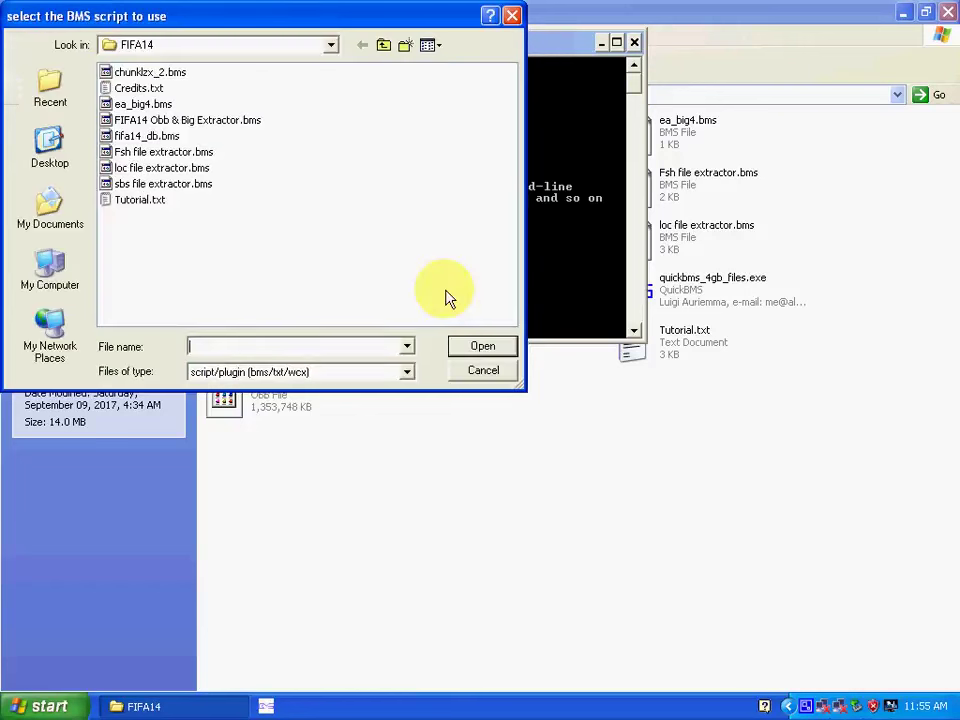
{"action": "left_click", "coordinate": [205, 121]}
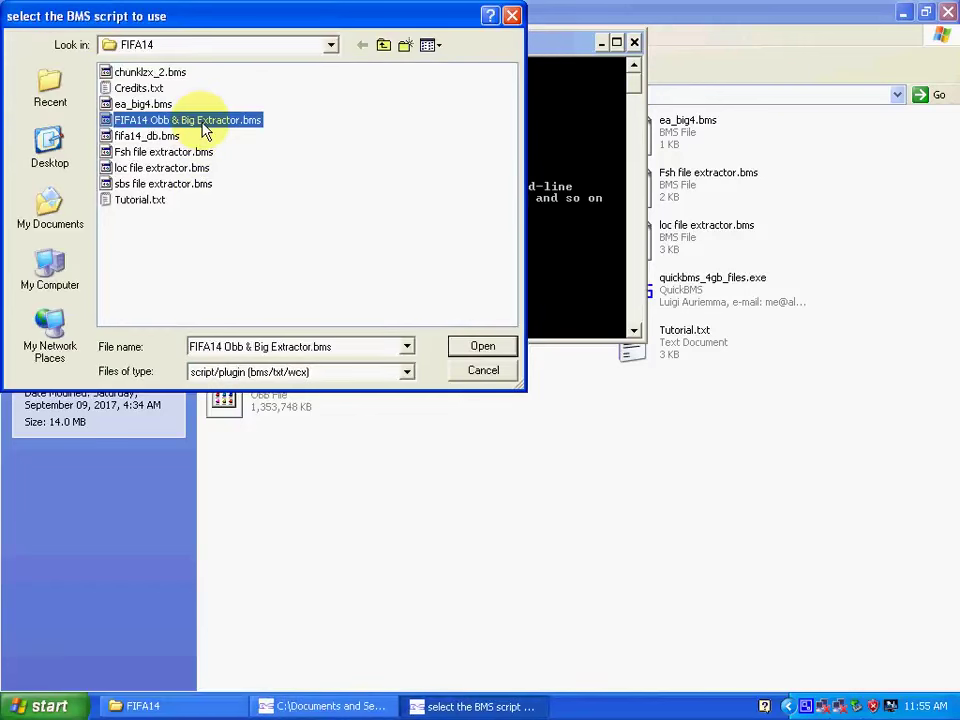
{"action": "left_click", "coordinate": [472, 346]}
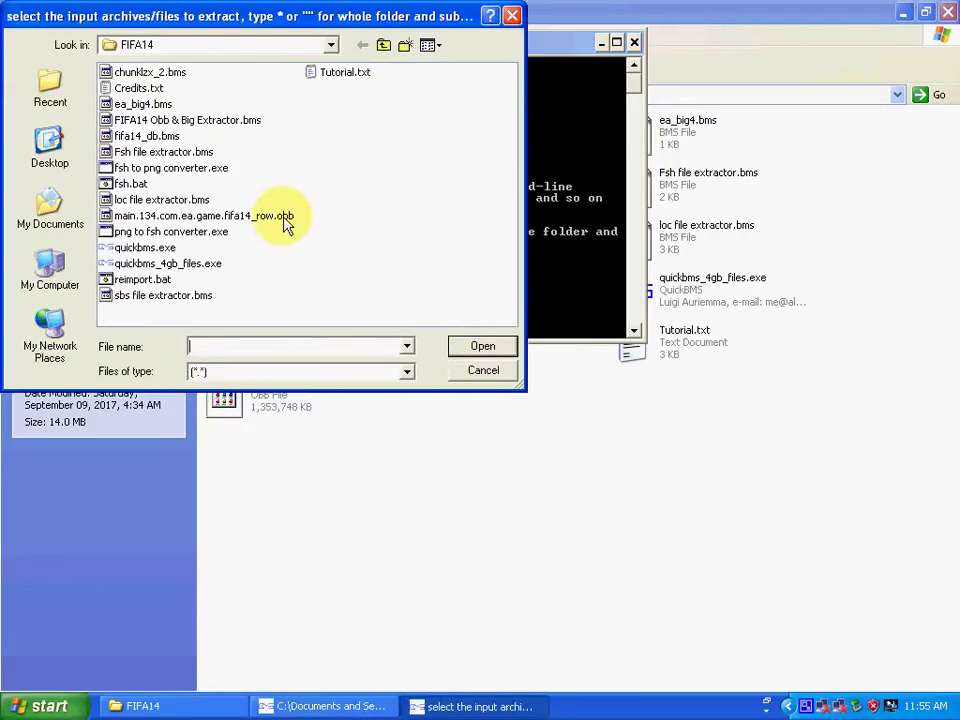
Extract main.134.com.ea.game.fifa14_row.obb, using the FIFA14 folder as the output location.
{"action": "left_click", "coordinate": [270, 216]}
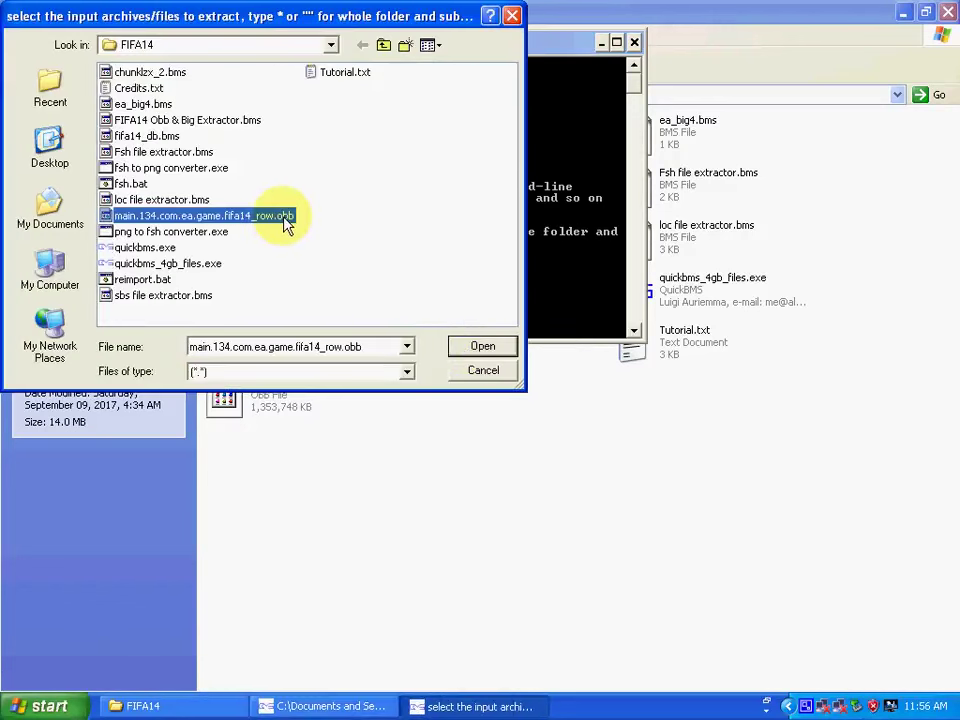
{"action": "left_click", "coordinate": [495, 348]}
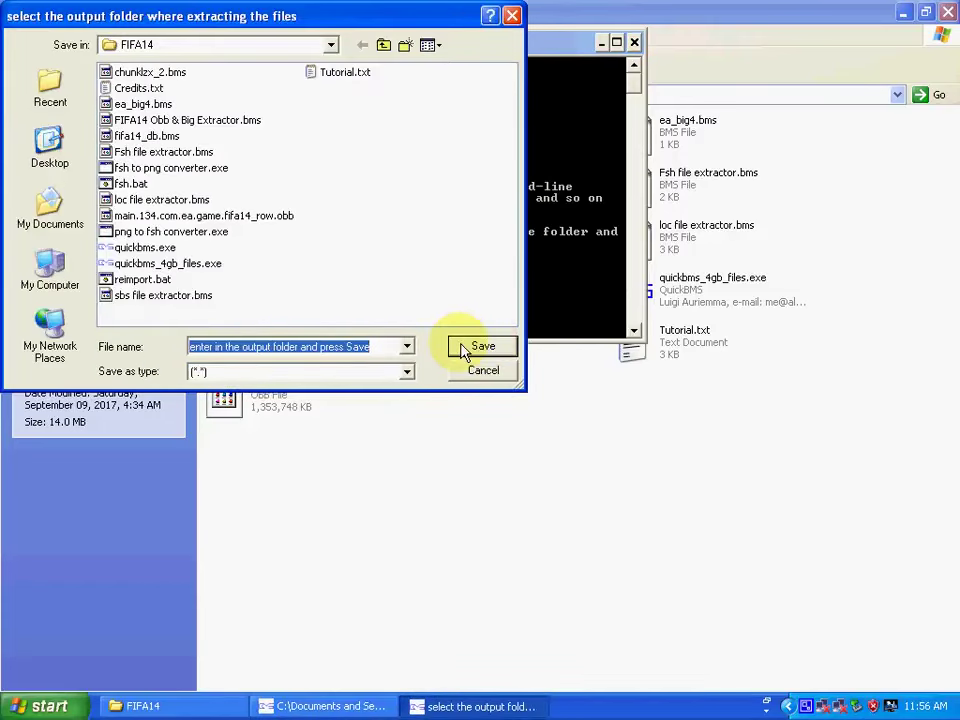
{"action": "left_click", "coordinate": [478, 347]}
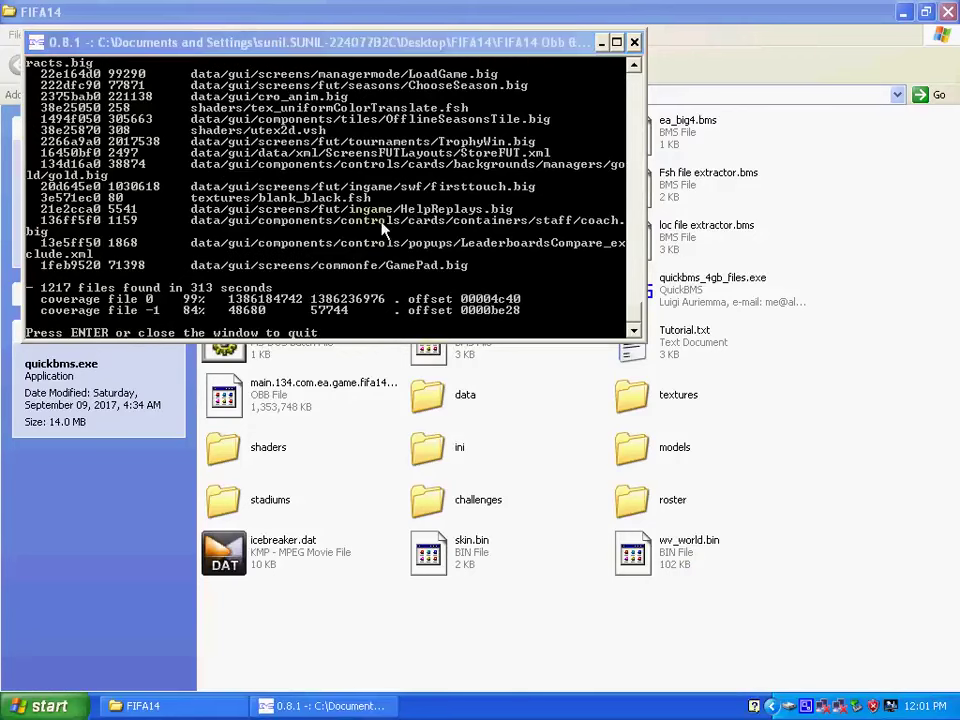
Close the finished extraction console and refresh the FIFA14 folder listing.
{"action": "left_click", "coordinate": [353, 52]}
{"action": "key", "text": "Return"}
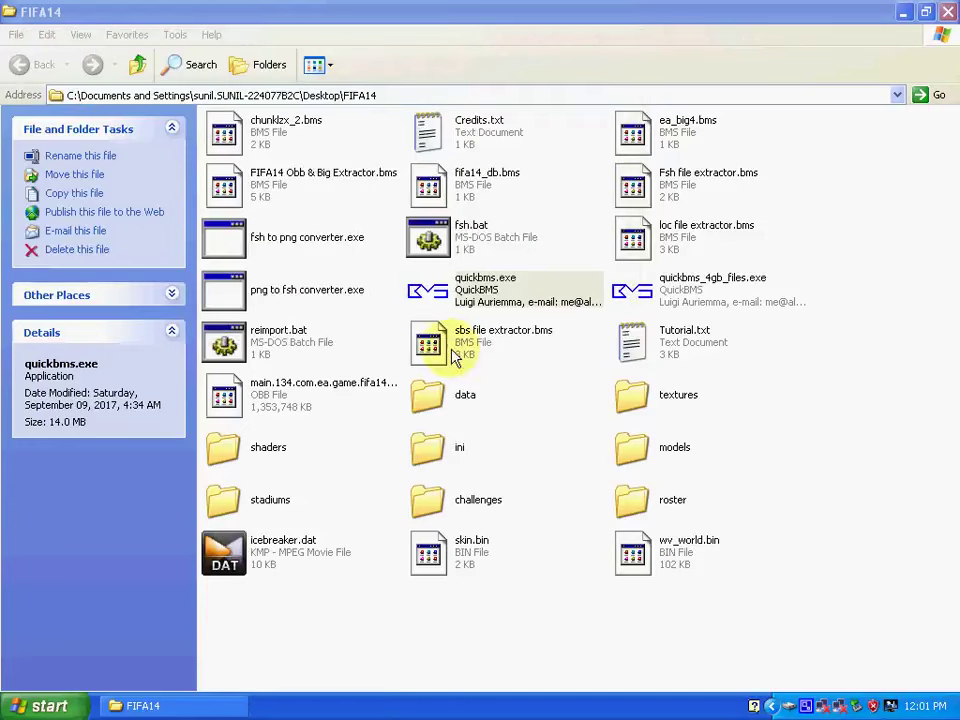
{"action": "right_click", "coordinate": [536, 616]}
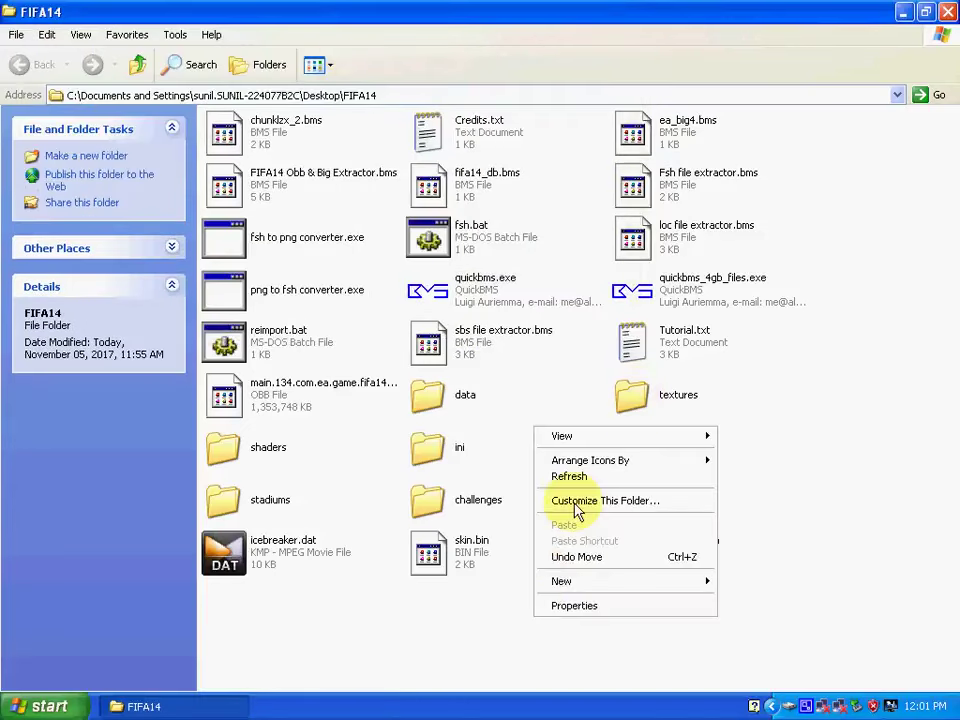
{"action": "left_click", "coordinate": [568, 477]}
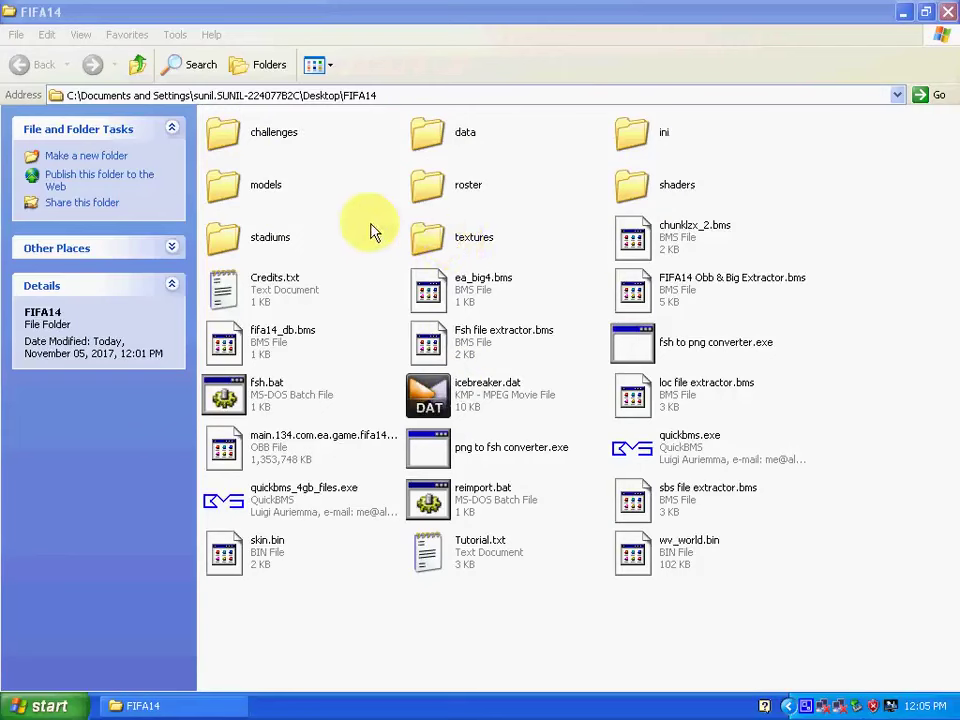
Open the sprites folder inside the extracted data folder.
{"action": "left_click", "coordinate": [427, 138]}
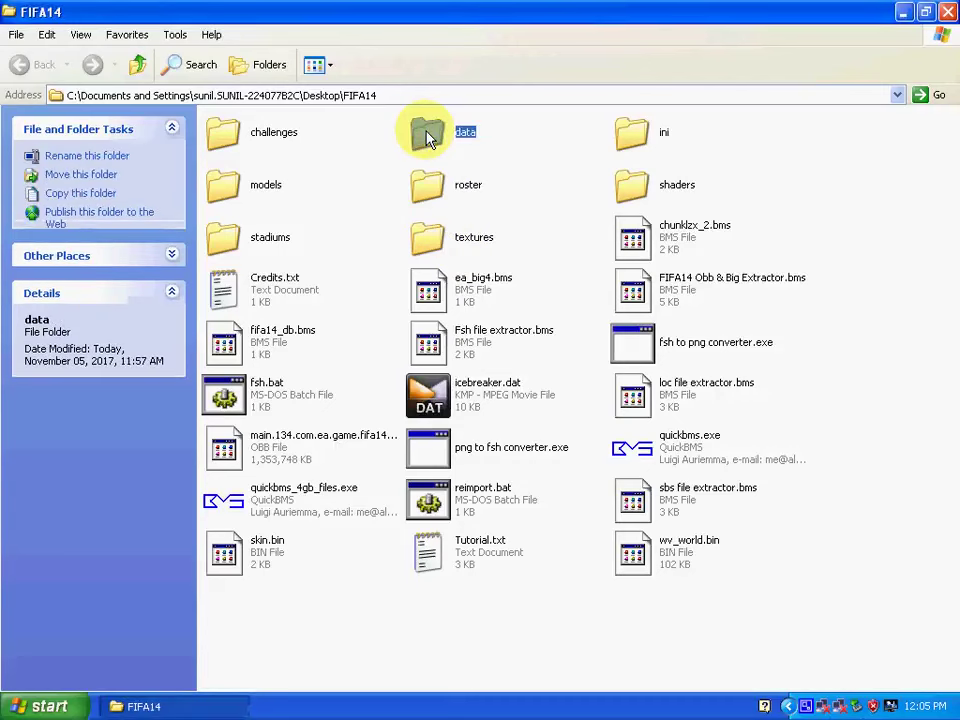
{"action": "double_click", "coordinate": [422, 138]}
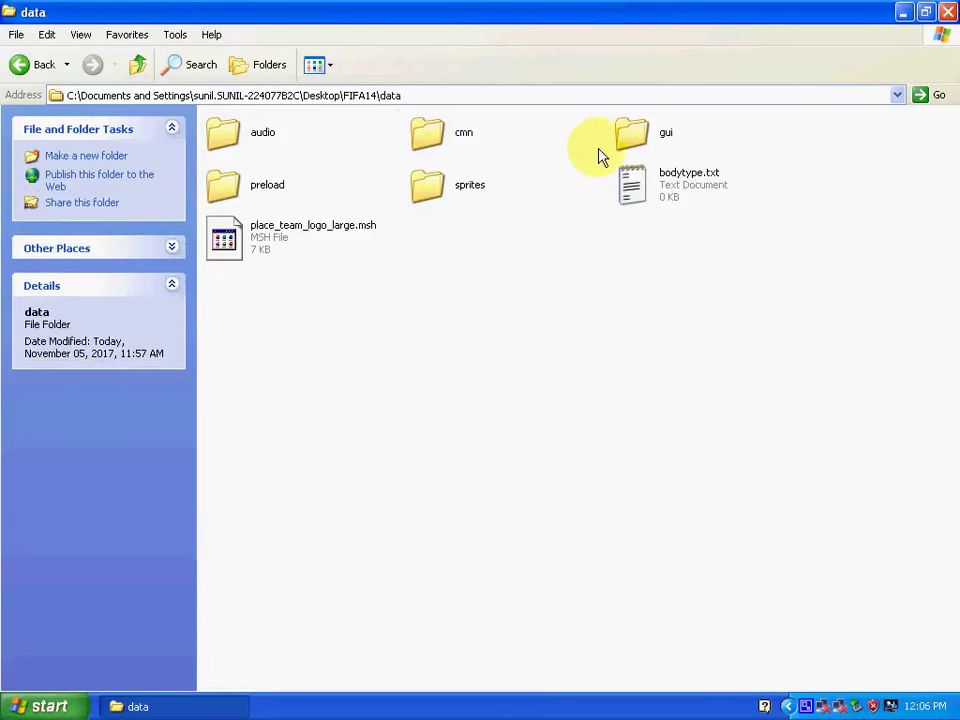
{"action": "left_click", "coordinate": [422, 180]}
{"action": "double_click", "coordinate": [422, 180]}
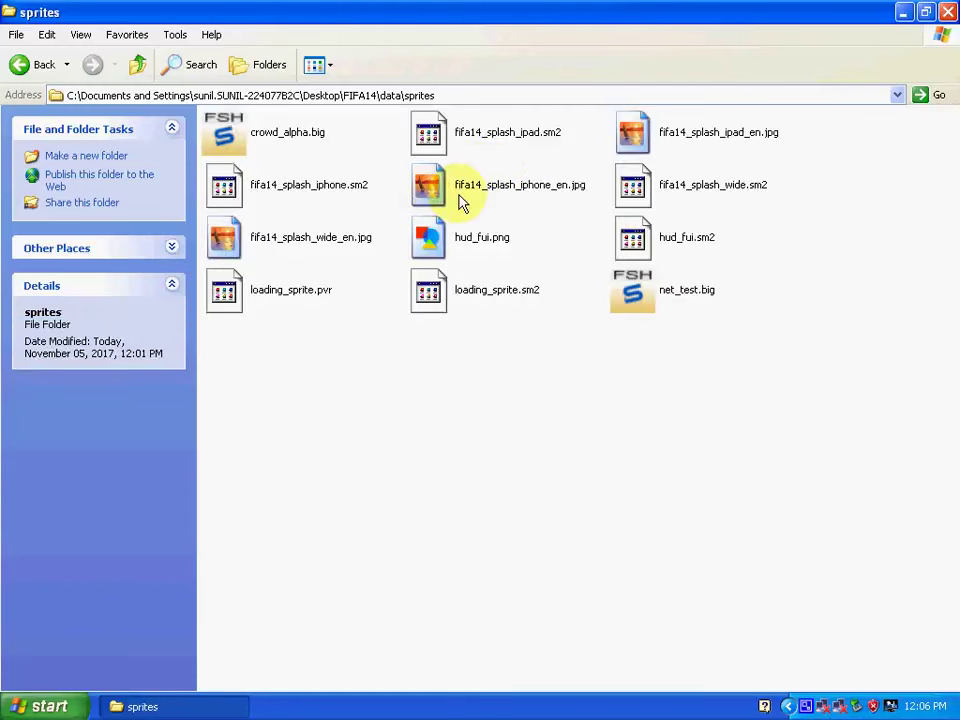
Preview the splash images fifa14_splash_wide_en.jpg and fifa14_splash_ipad_en.jpg, and return to the FIFA14 folder.
{"action": "left_click", "coordinate": [457, 196]}
{"action": "left_click", "coordinate": [285, 242]}
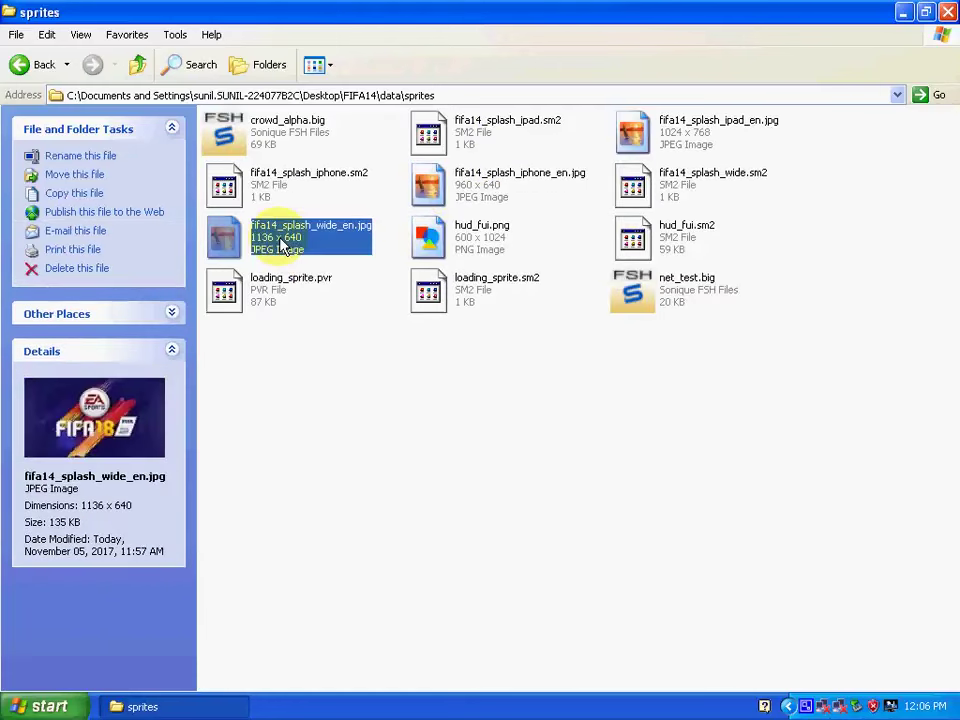
{"action": "left_click", "coordinate": [640, 140]}
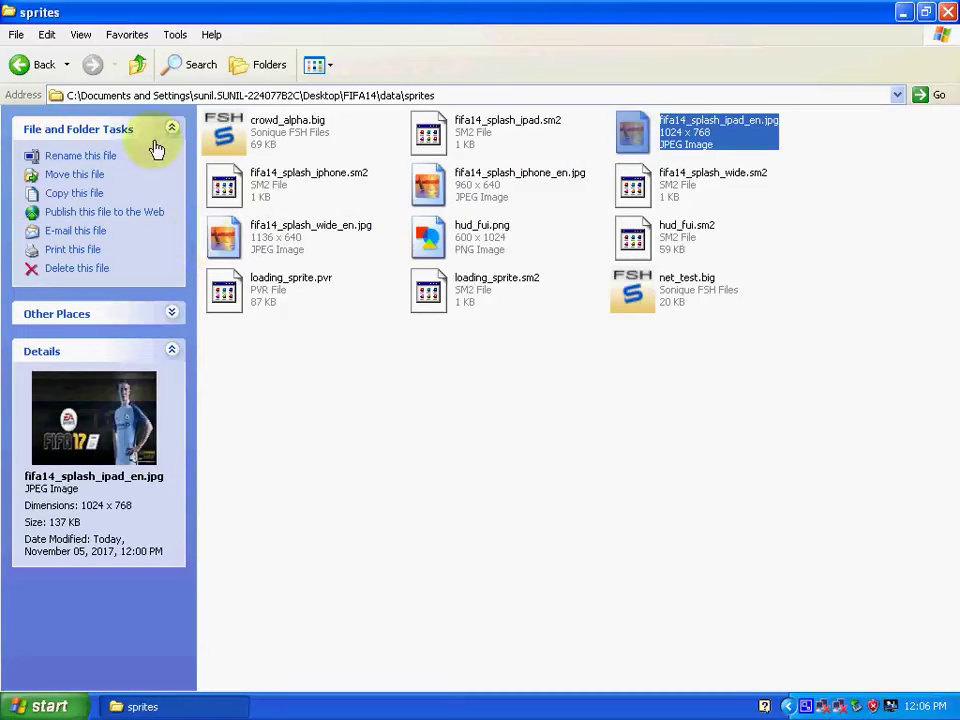
{"action": "left_click", "coordinate": [22, 65]}
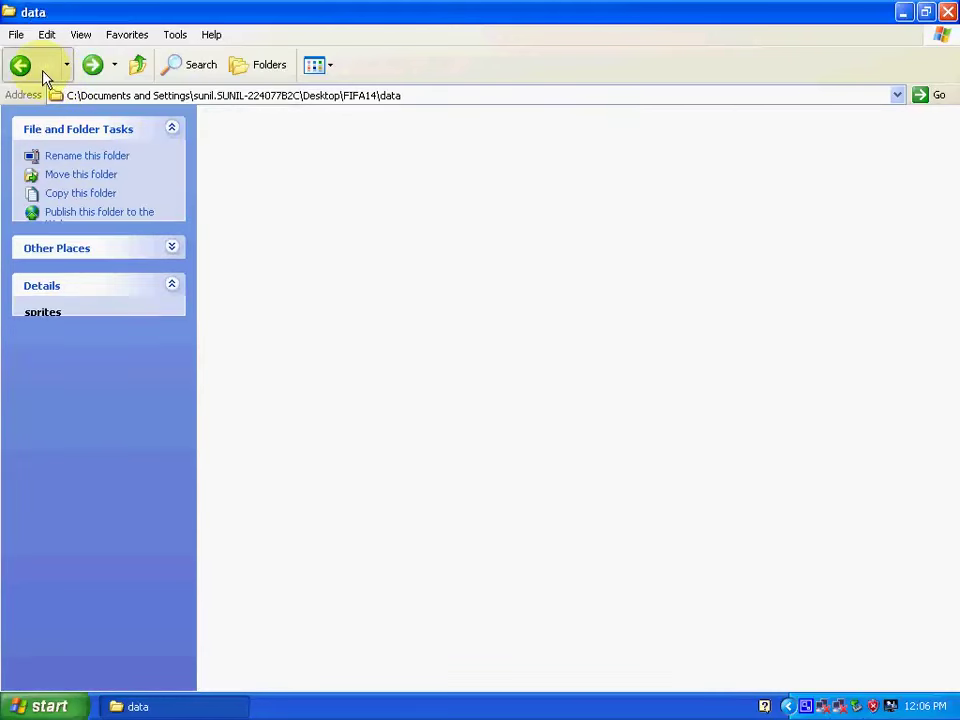
{"action": "left_click", "coordinate": [22, 65]}
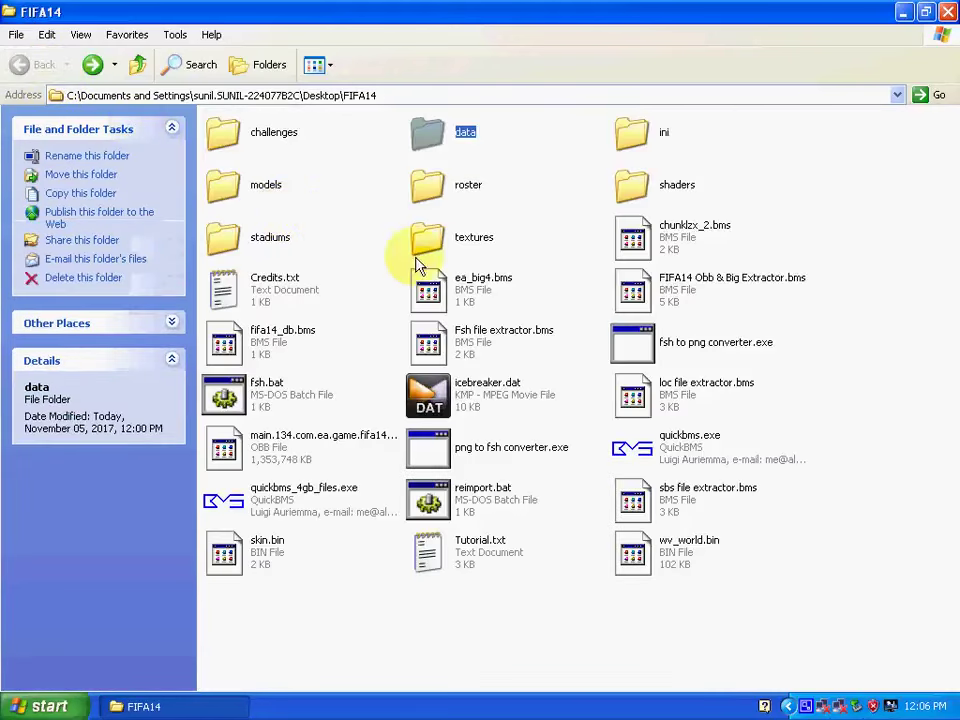
Locate kits_etc.big in the textures folder and return to the FIFA14 folder.
{"action": "left_click", "coordinate": [438, 250]}
{"action": "double_click", "coordinate": [441, 248]}
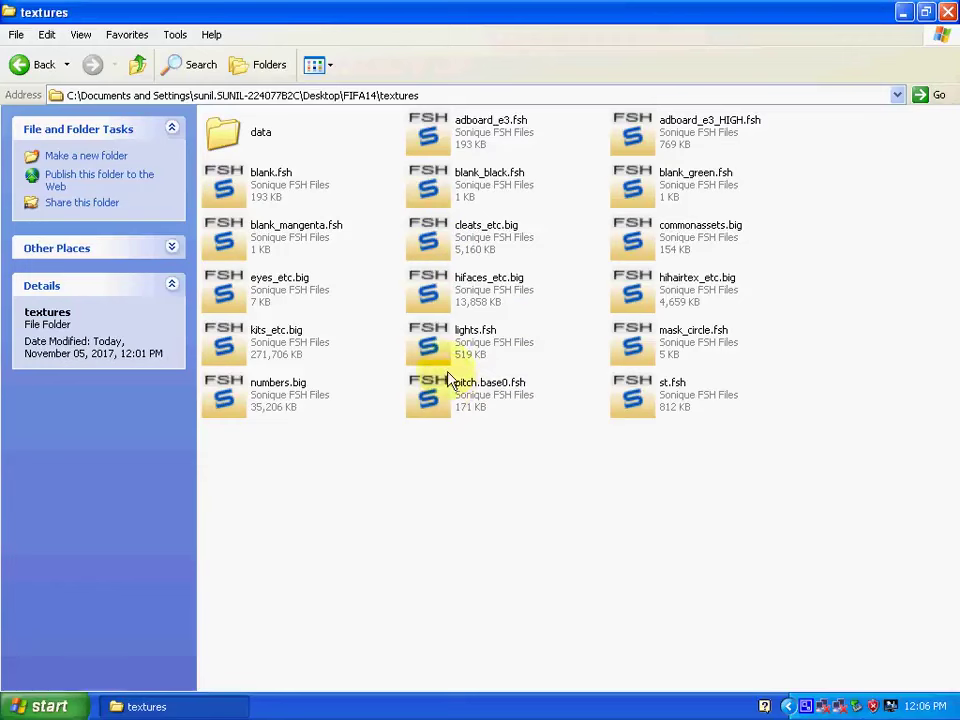
{"action": "left_click", "coordinate": [258, 340]}
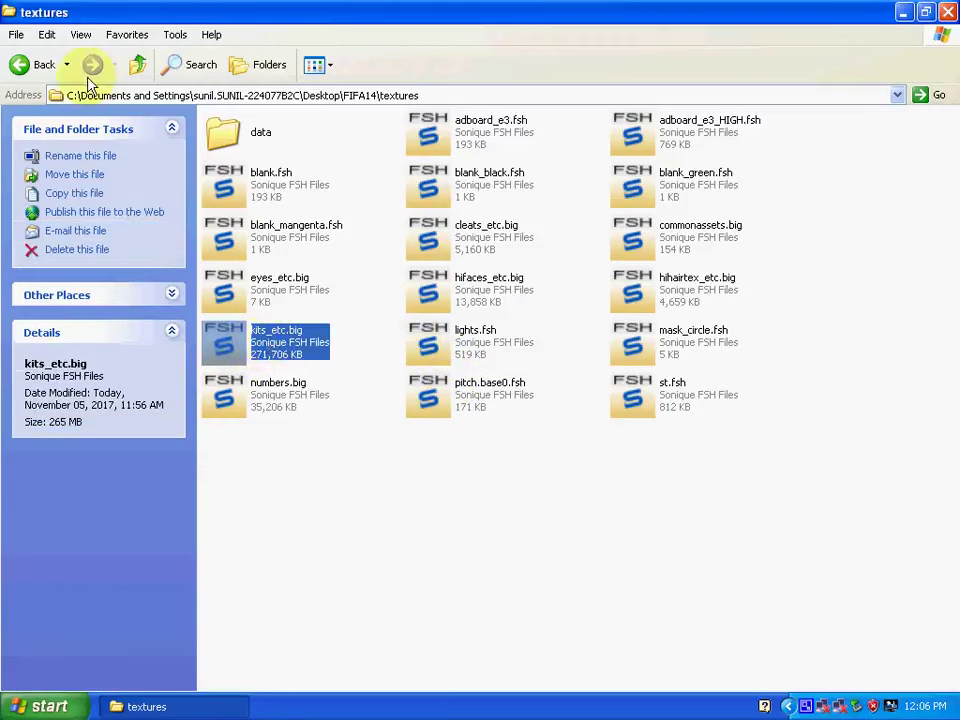
{"action": "left_click", "coordinate": [28, 66]}
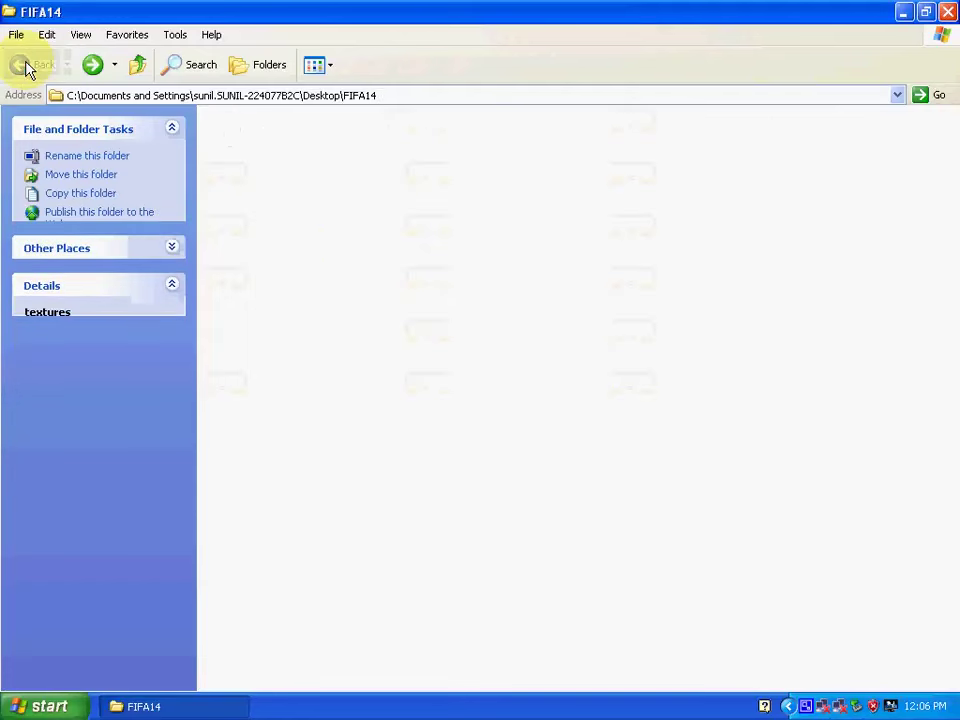
Open the stadiums folder and look at stadiums.big, balls128.big and balls512.big.
{"action": "double_click", "coordinate": [221, 230]}
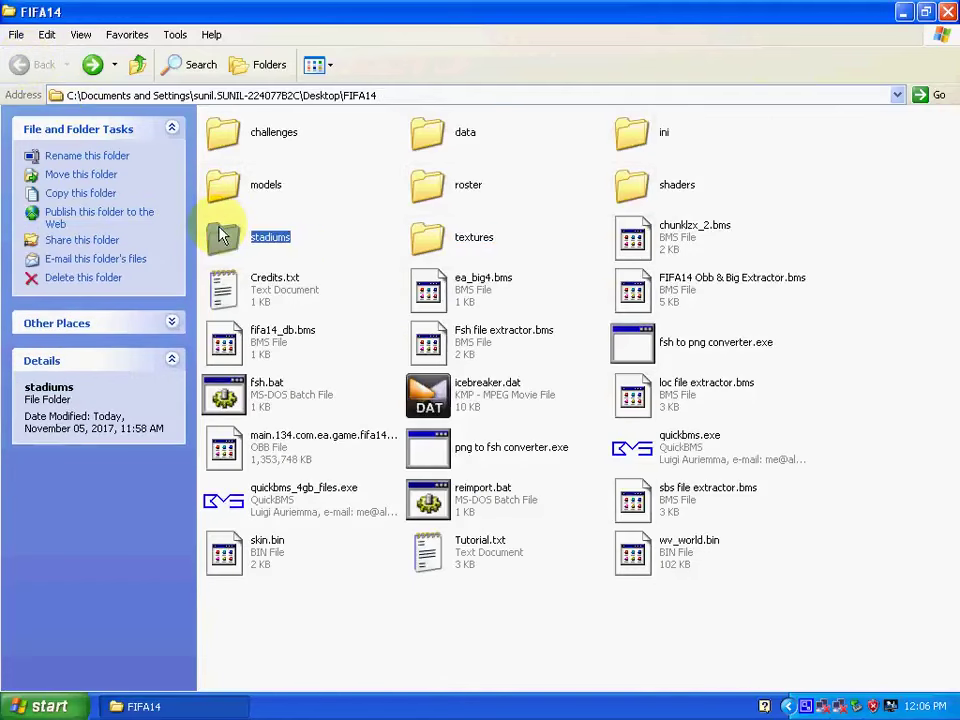
{"action": "left_click", "coordinate": [277, 190]}
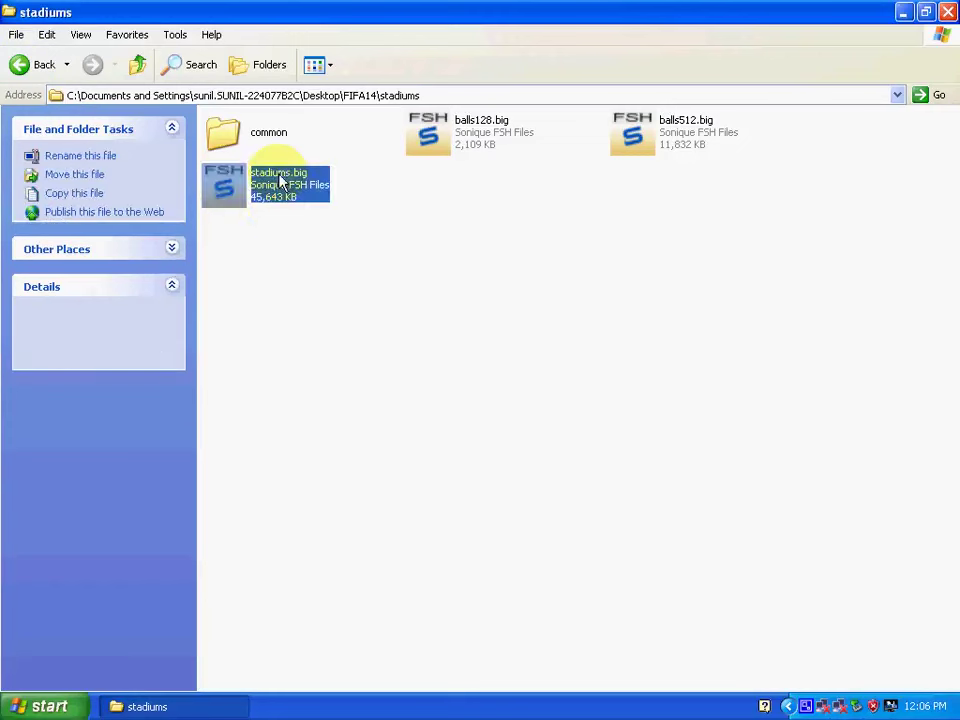
{"action": "left_click", "coordinate": [458, 138]}
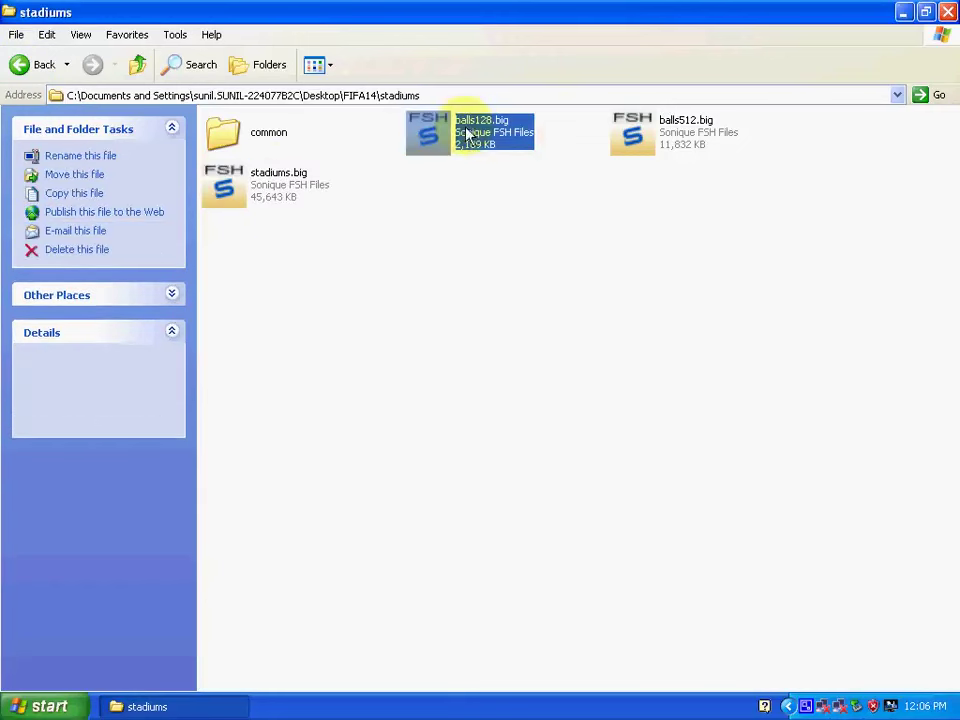
{"action": "left_click", "coordinate": [636, 130]}
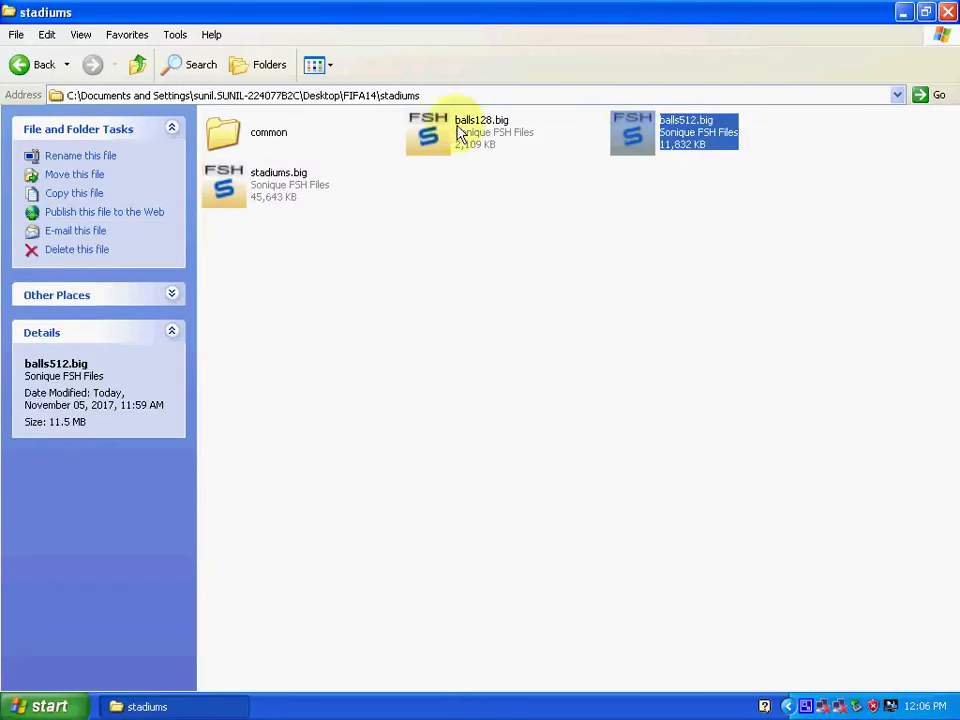
Look at adboards.big, adboardsWCup.big, banners.big and pitch.big in the common subfolder of stadiums, and leave that folder.
{"action": "left_click", "coordinate": [281, 138]}
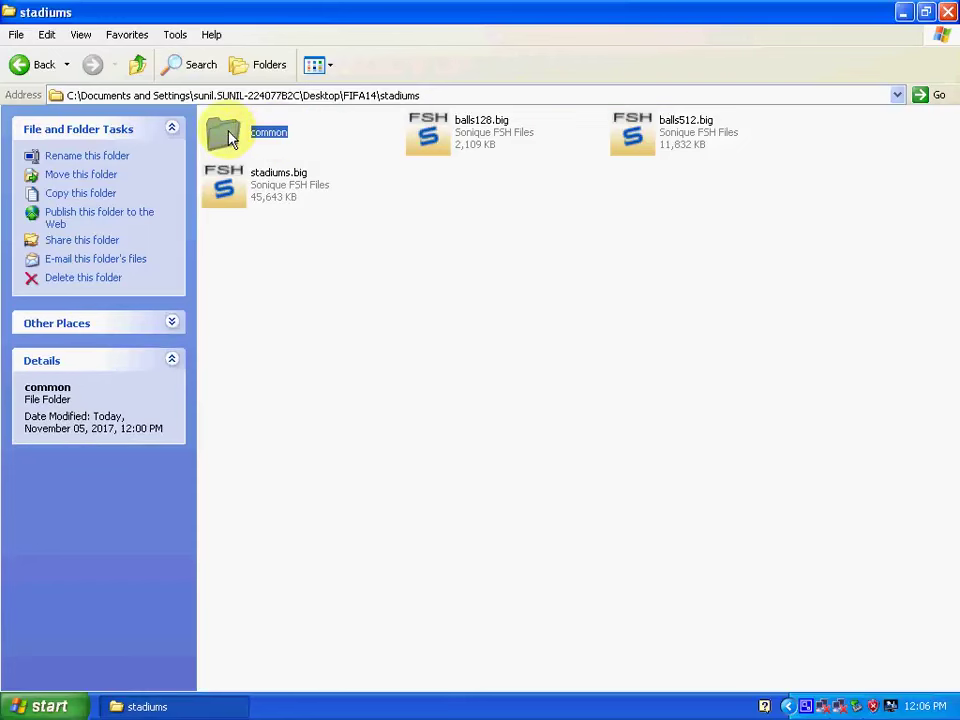
{"action": "double_click", "coordinate": [229, 137]}
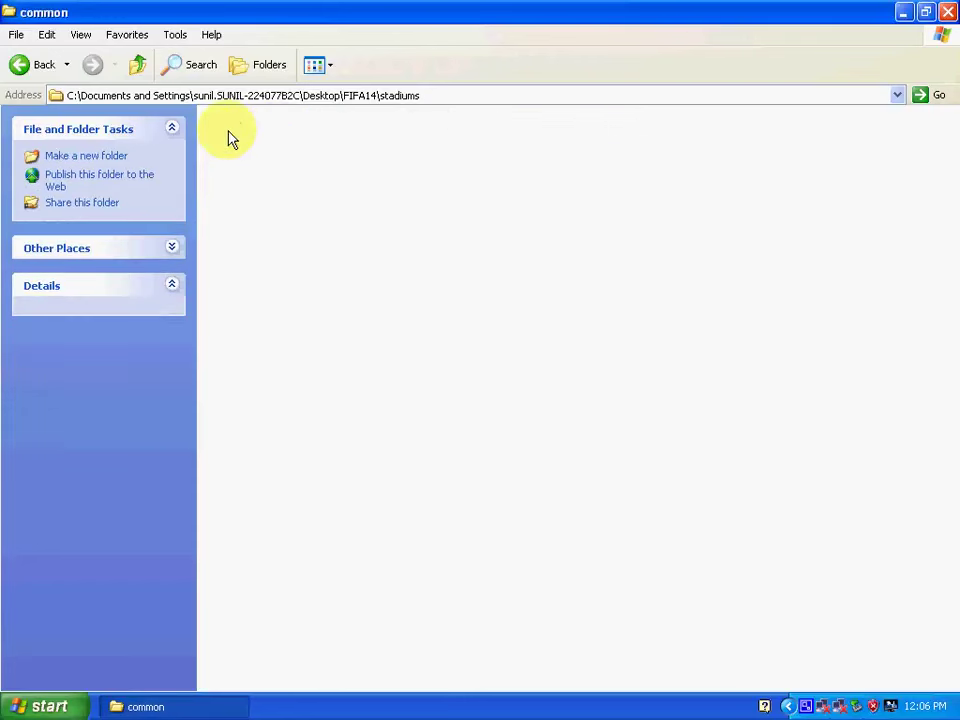
{"action": "left_click", "coordinate": [262, 141]}
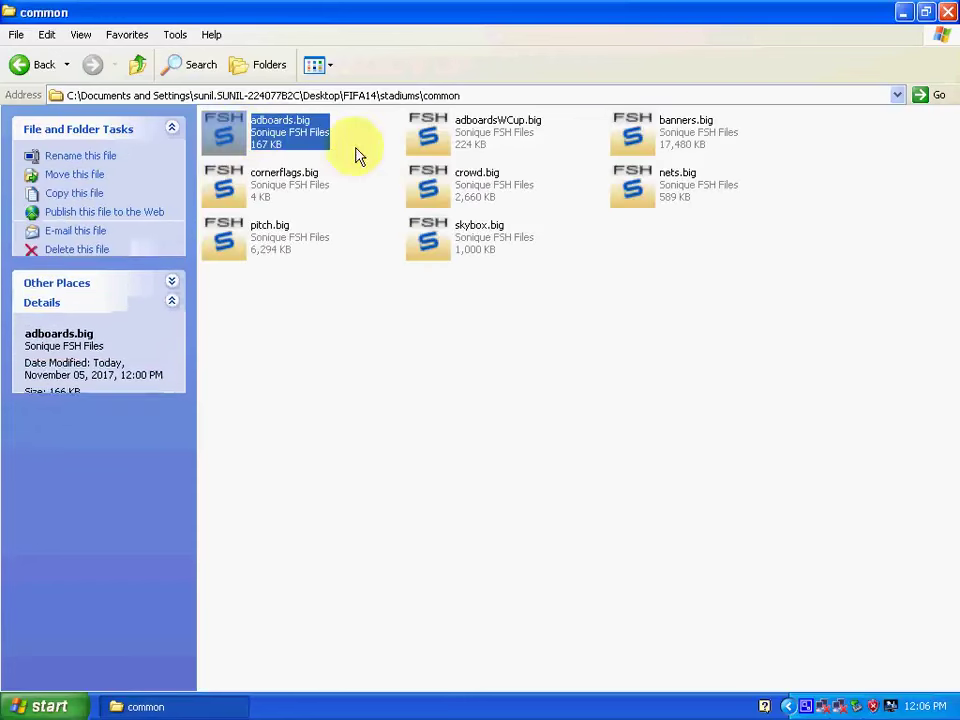
{"action": "left_click", "coordinate": [455, 149]}
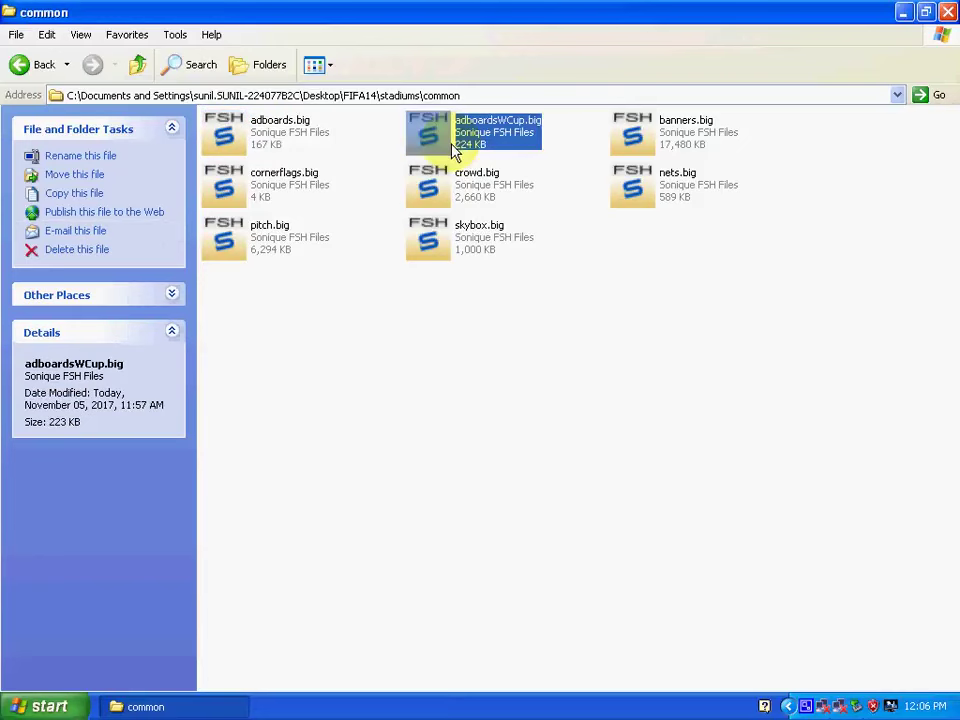
{"action": "left_click", "coordinate": [630, 137]}
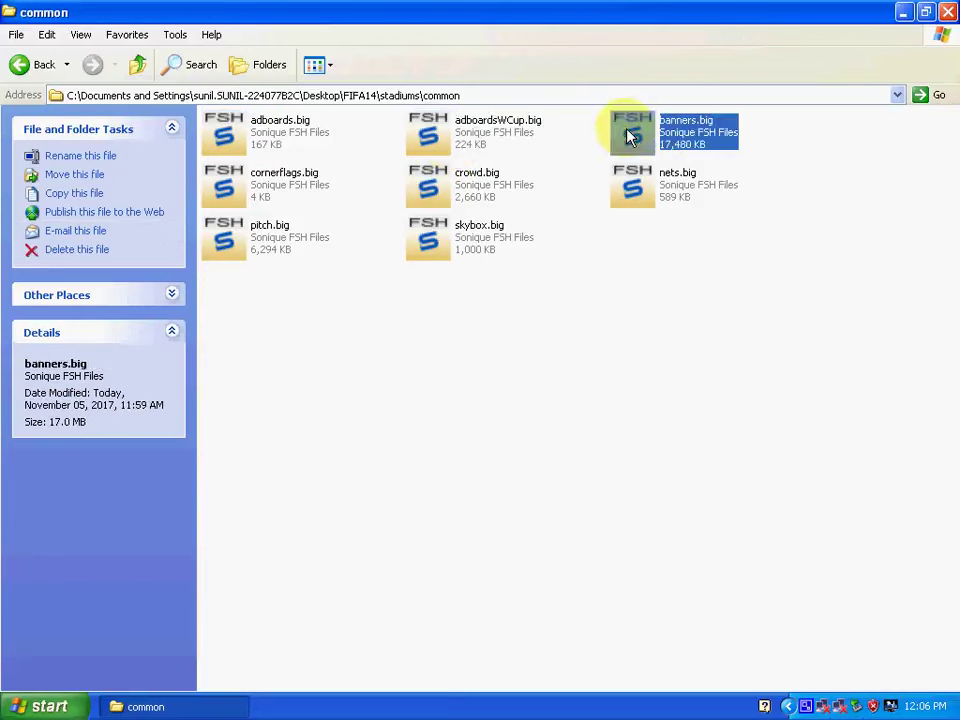
{"action": "left_click", "coordinate": [284, 250]}
{"action": "left_click", "coordinate": [22, 64]}
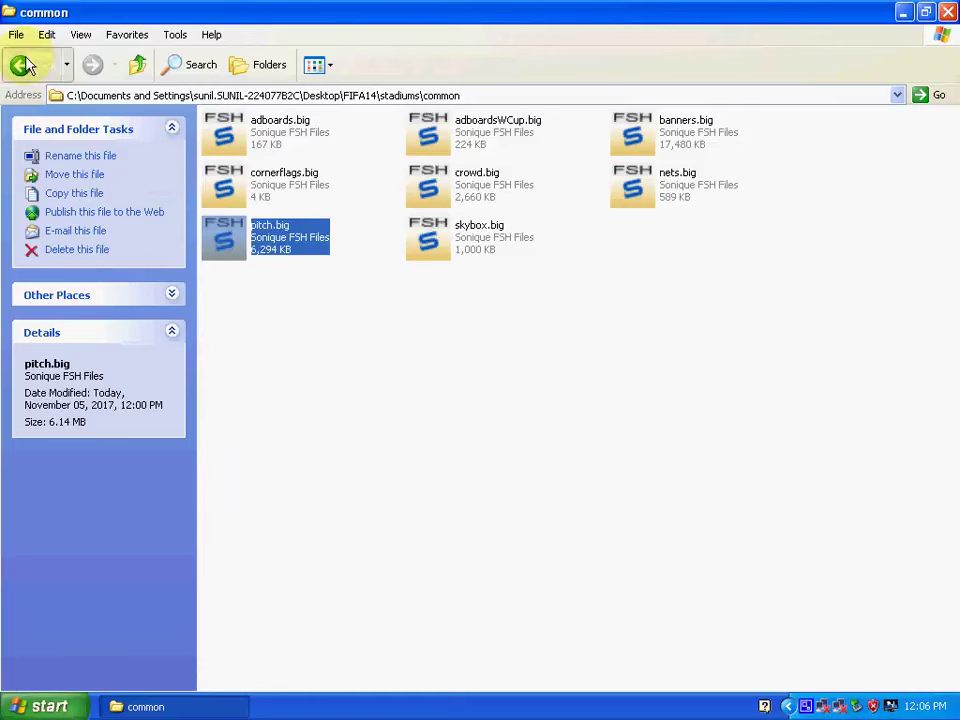
Return to the FIFA14 folder and open the gui folder inside data.
{"action": "left_click", "coordinate": [22, 64]}
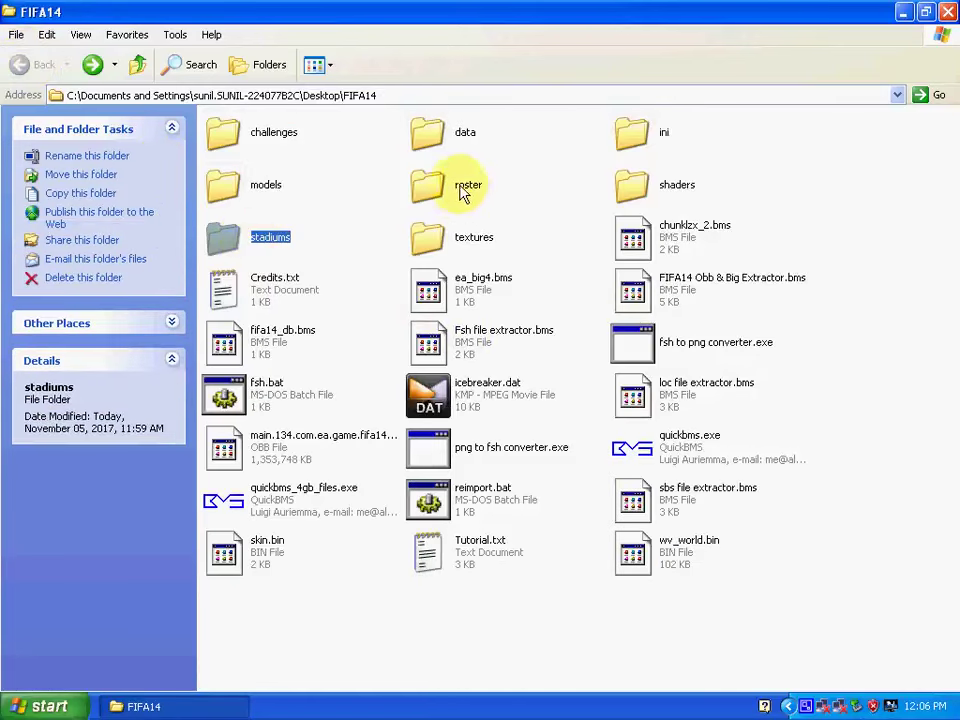
{"action": "left_click", "coordinate": [425, 137]}
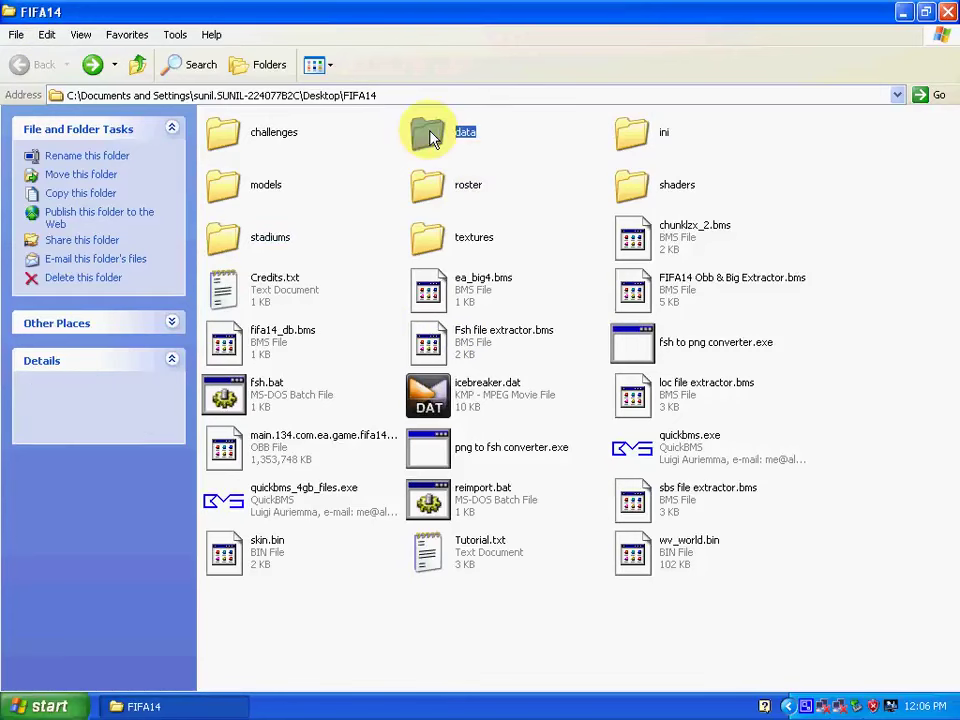
{"action": "double_click", "coordinate": [430, 137]}
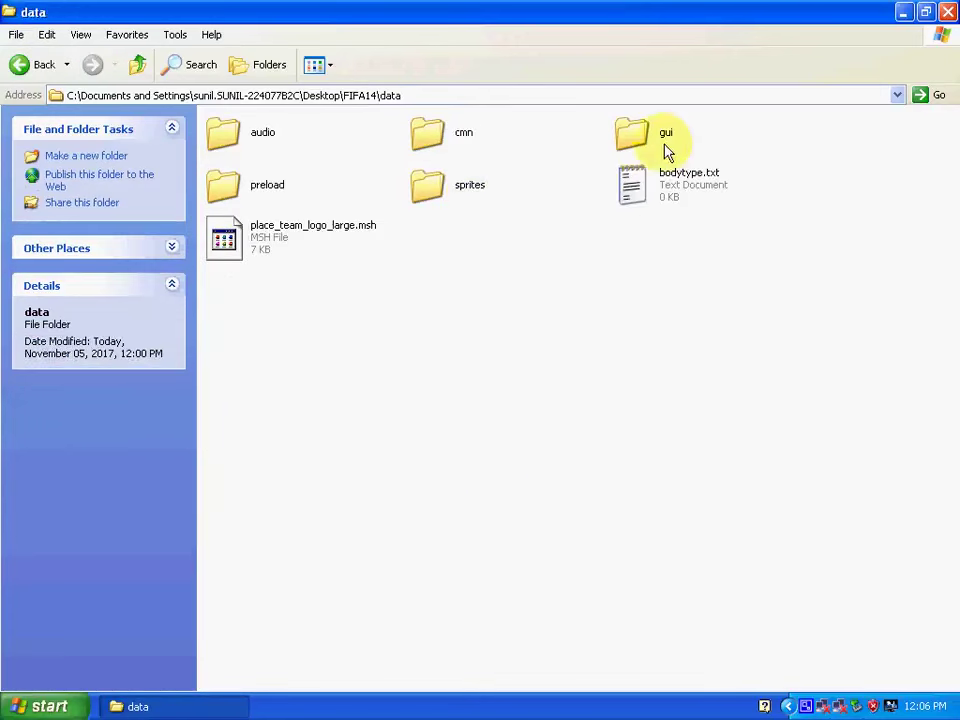
{"action": "left_click", "coordinate": [636, 138]}
{"action": "double_click", "coordinate": [638, 140]}
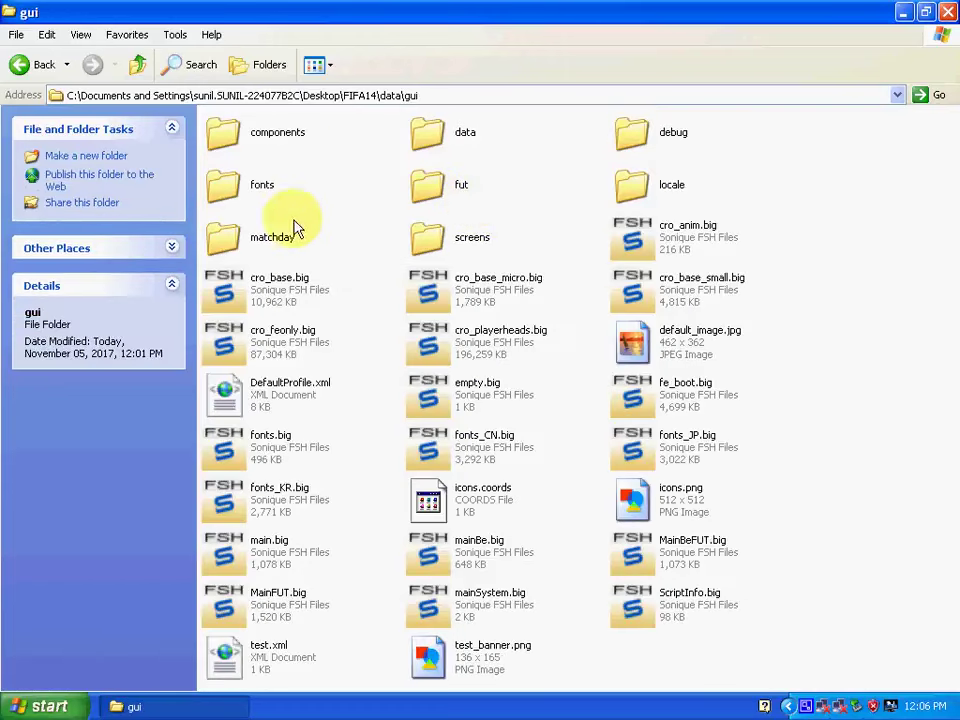
Open the artwork folder inside screens, check its Backgrounds subfolder, and locate Backgrounds.big.
{"action": "left_click", "coordinate": [452, 242]}
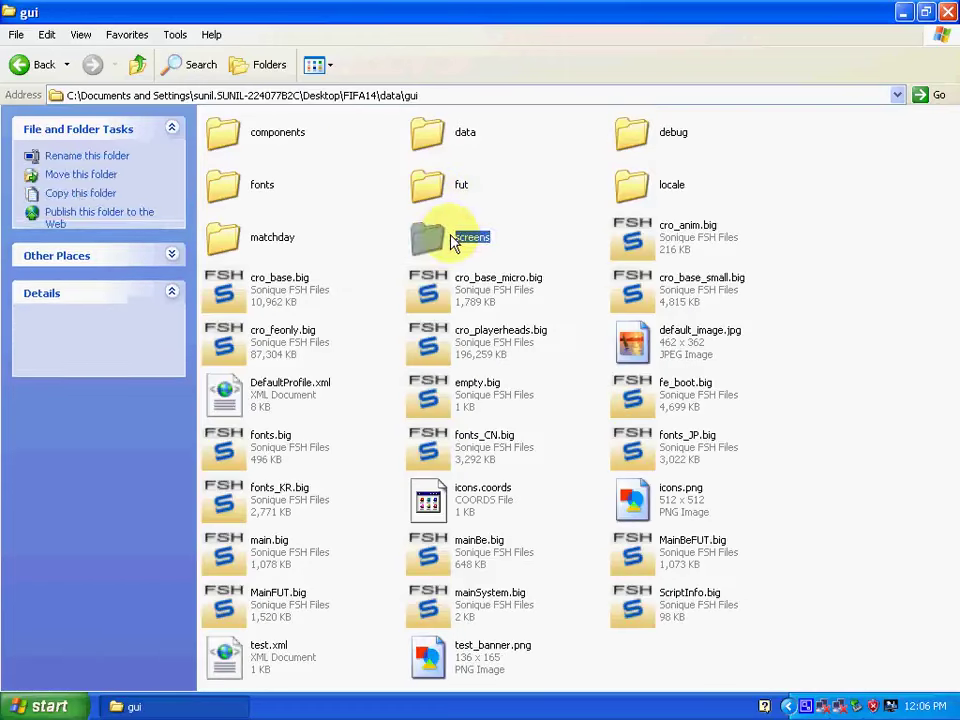
{"action": "double_click", "coordinate": [452, 242]}
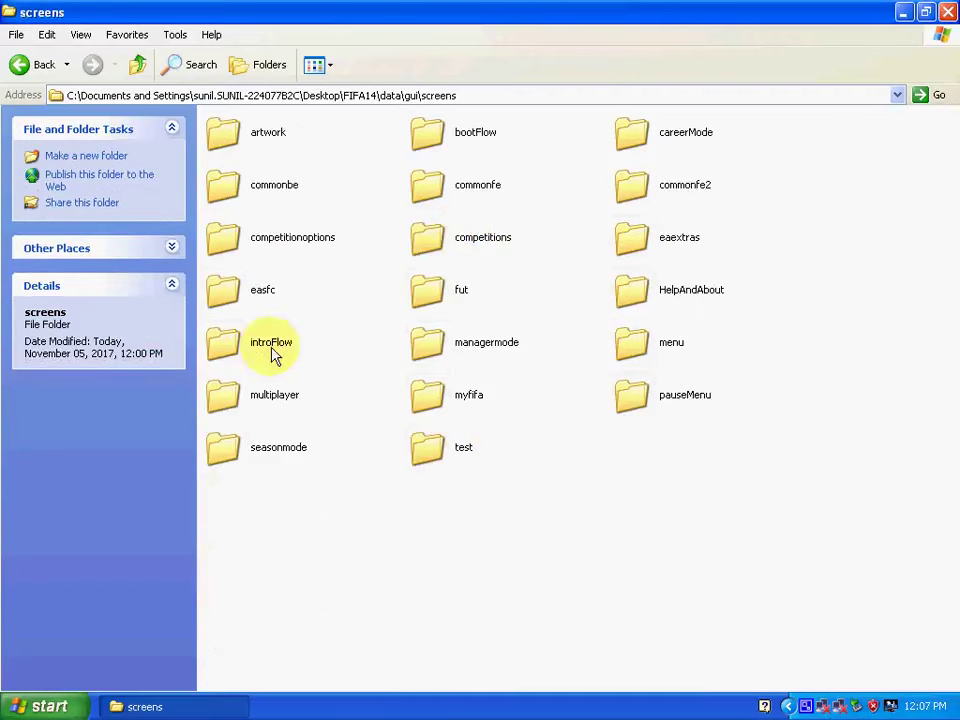
{"action": "left_click", "coordinate": [230, 143]}
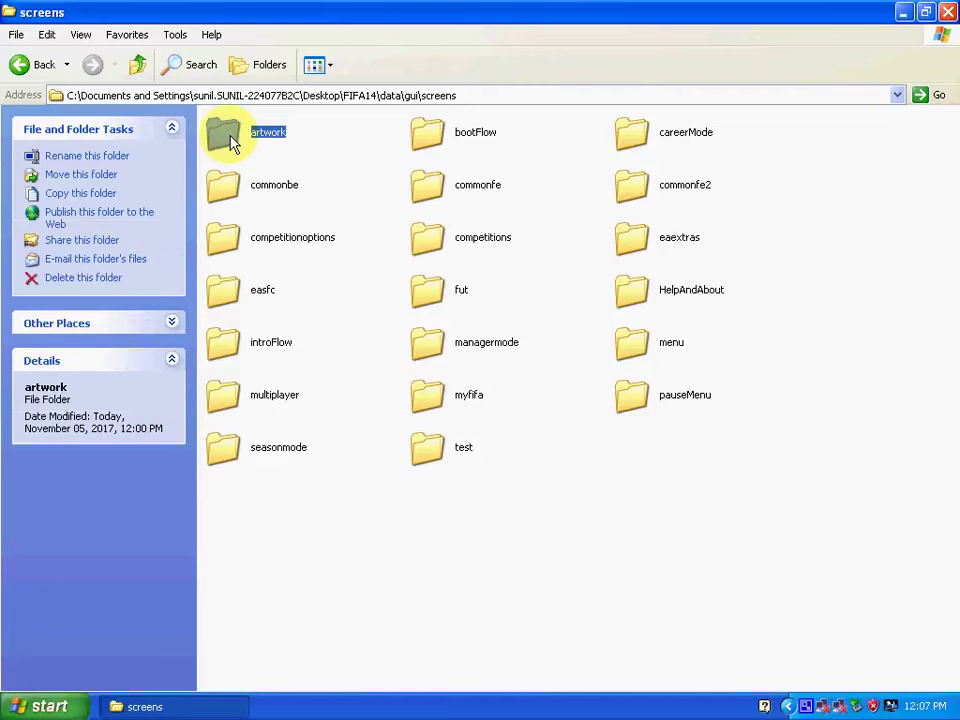
{"action": "double_click", "coordinate": [230, 143]}
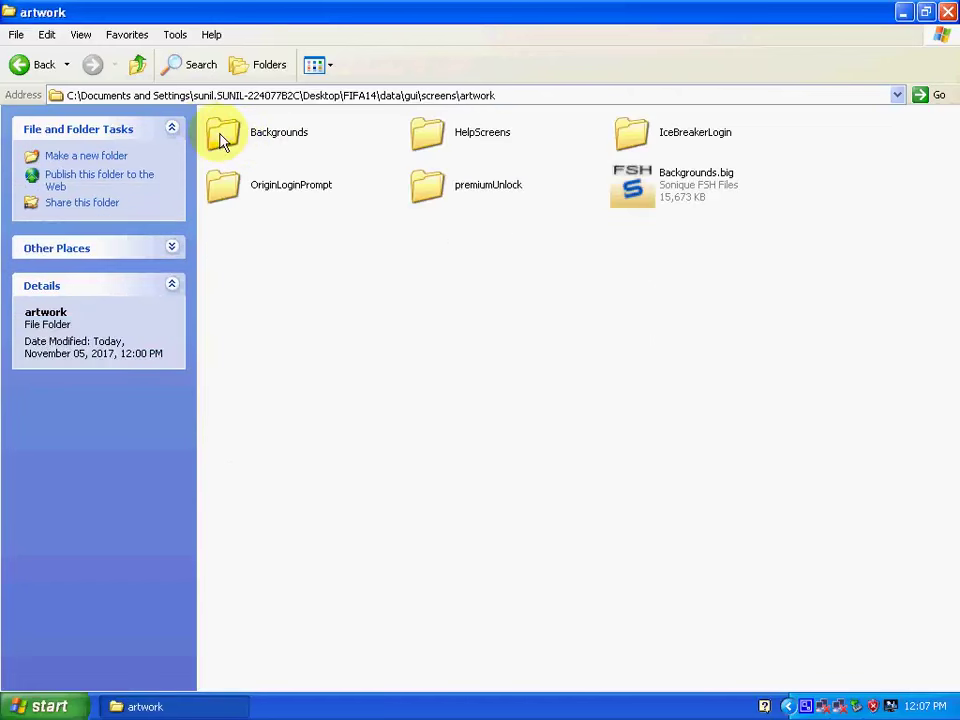
{"action": "double_click", "coordinate": [222, 139]}
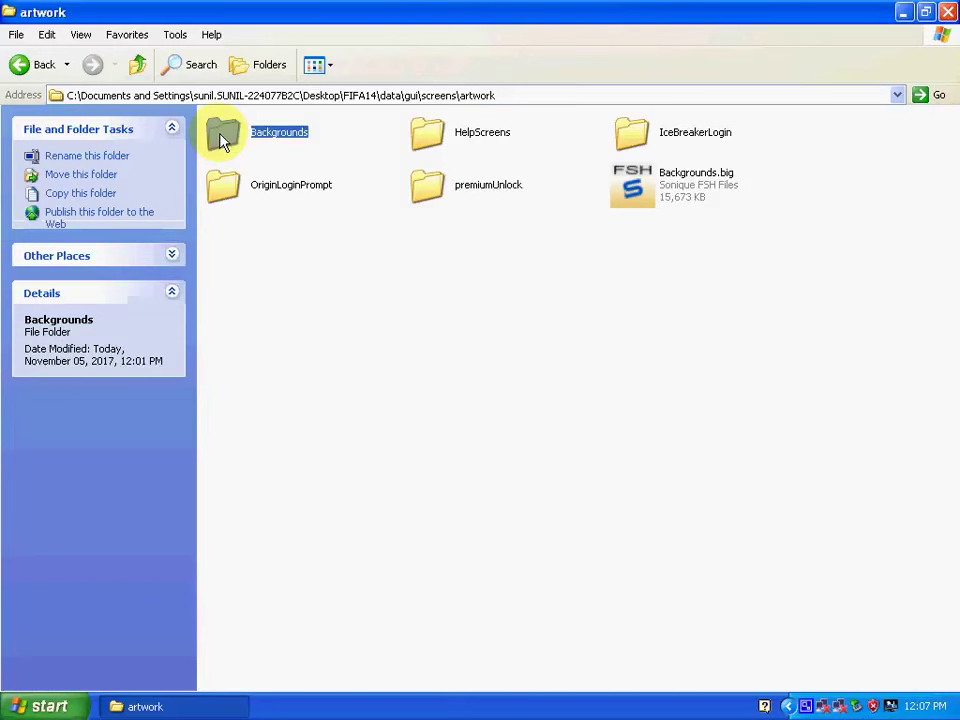
{"action": "left_click", "coordinate": [34, 60]}
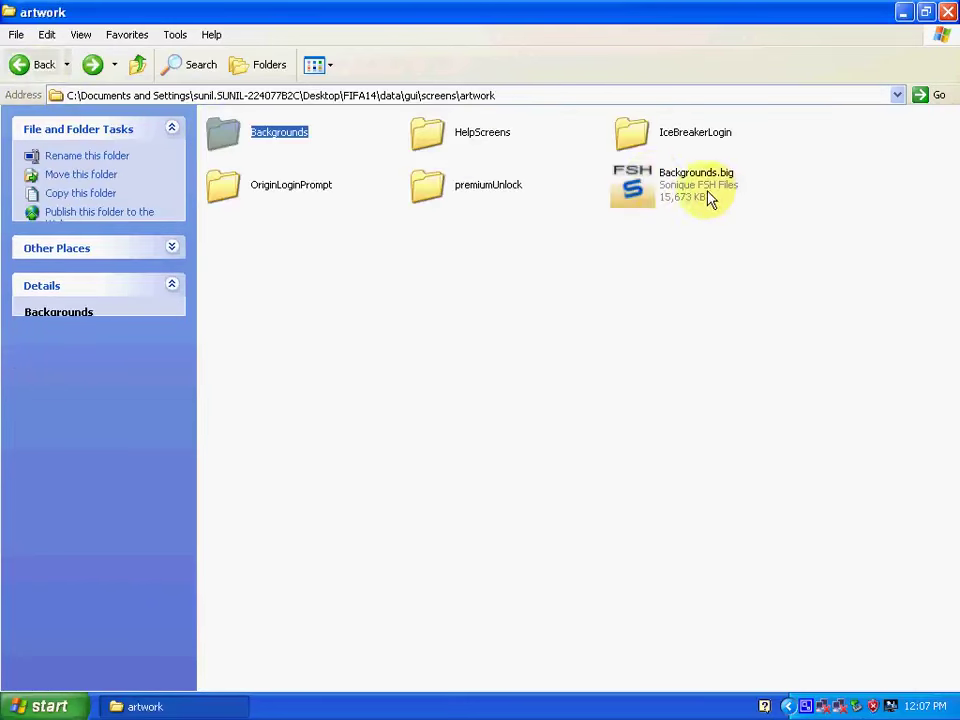
{"action": "left_click", "coordinate": [710, 198]}
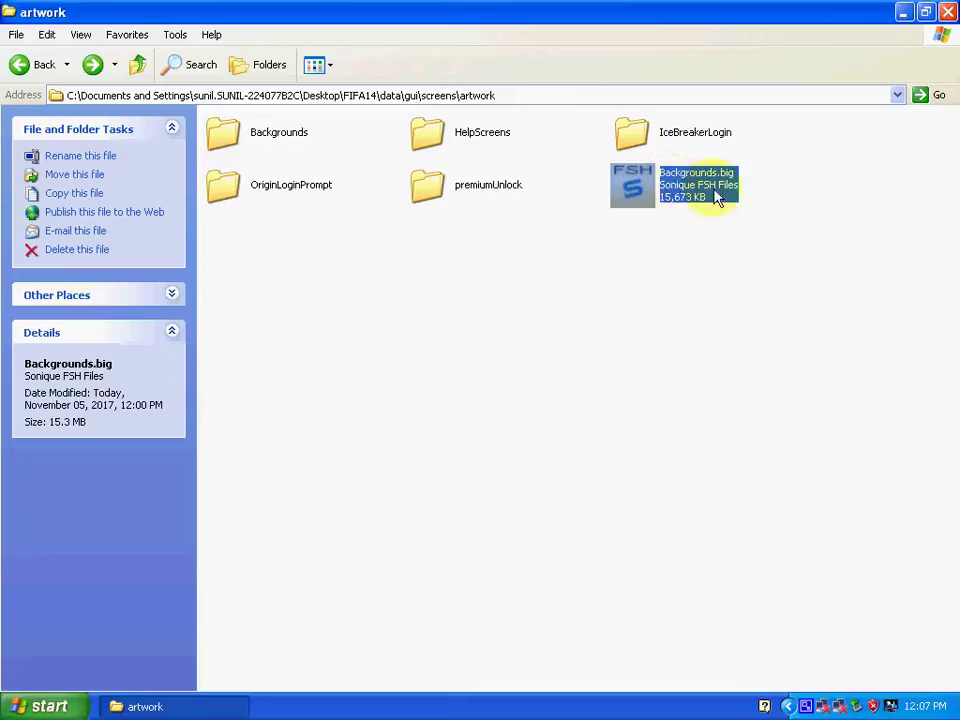
Run quickbms.exe from the FIFA14 folder on the desktop and load the FIFA14 Obb & Big Extractor.bms script.
{"action": "left_click", "coordinate": [904, 14]}
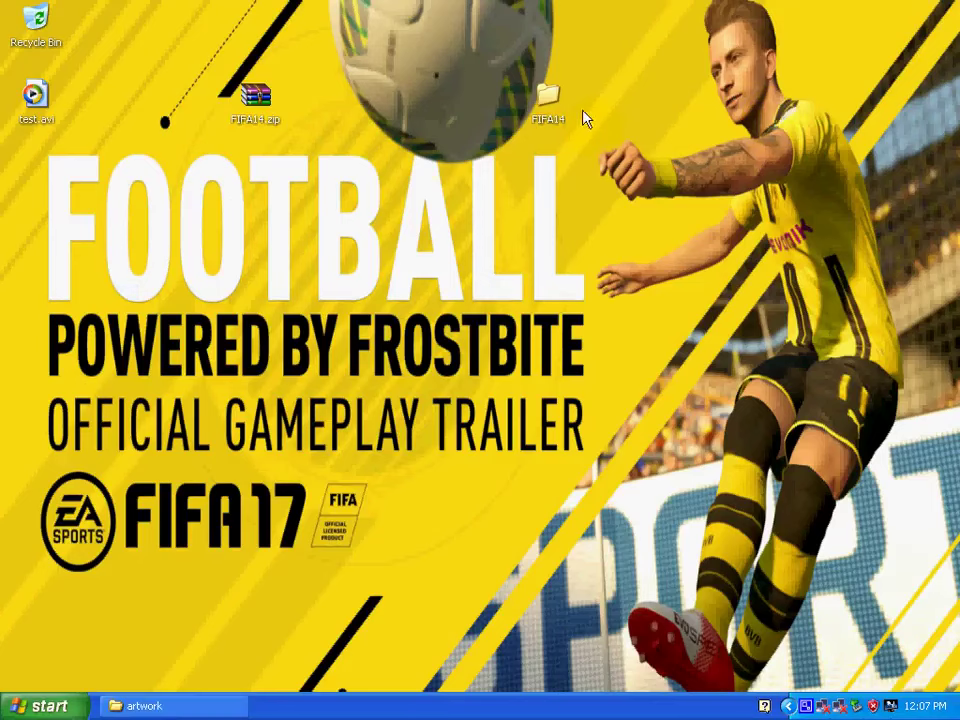
{"action": "double_click", "coordinate": [550, 100]}
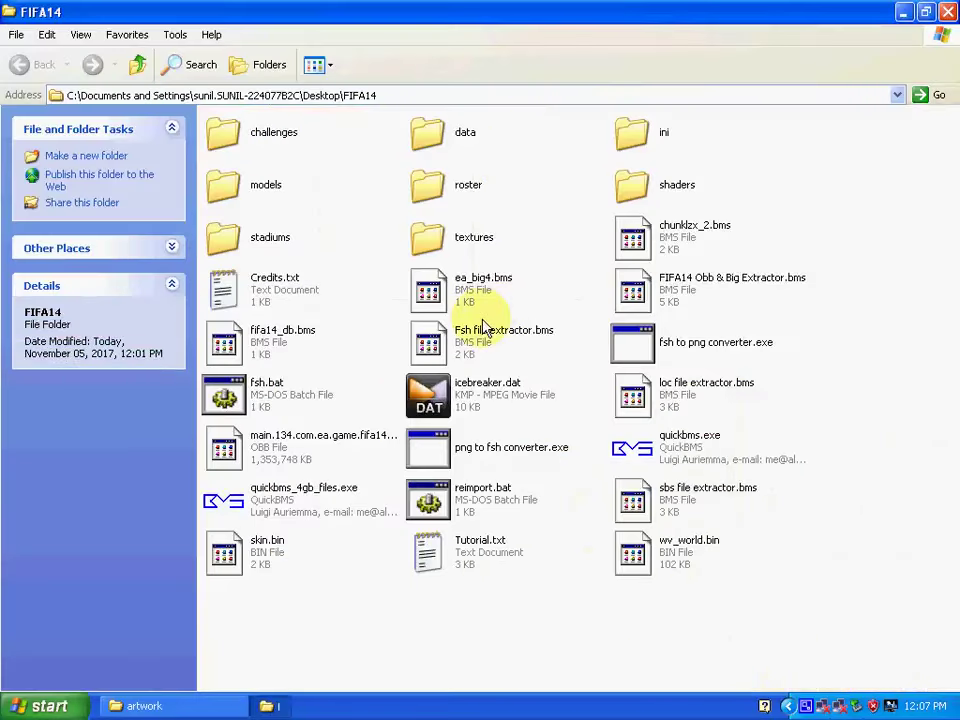
{"action": "left_click", "coordinate": [645, 452]}
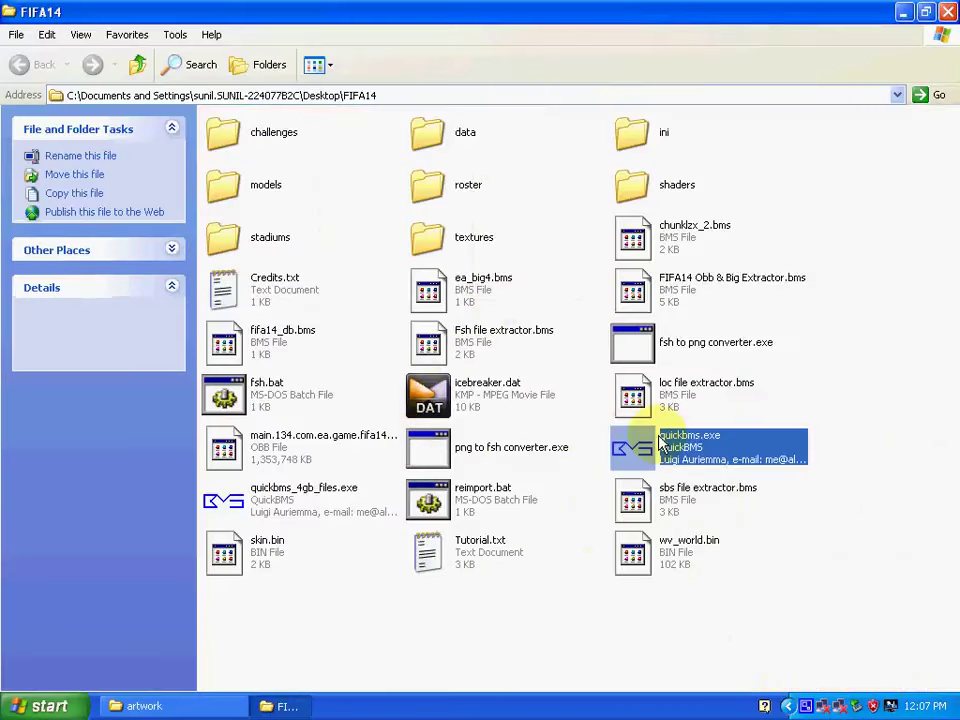
{"action": "double_click", "coordinate": [647, 455]}
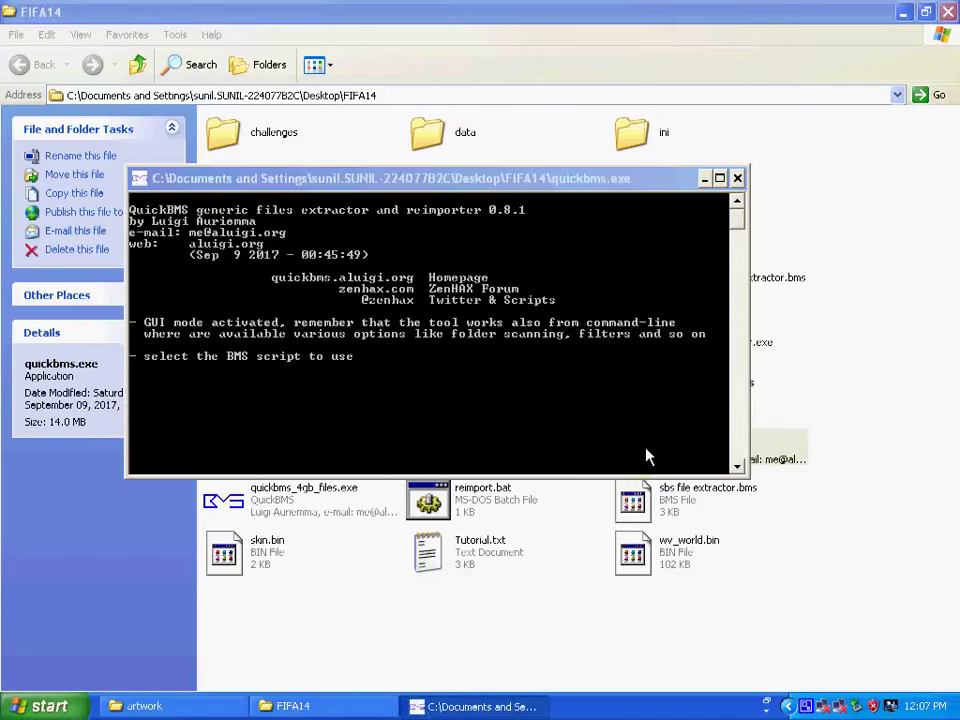
{"action": "left_click", "coordinate": [207, 253]}
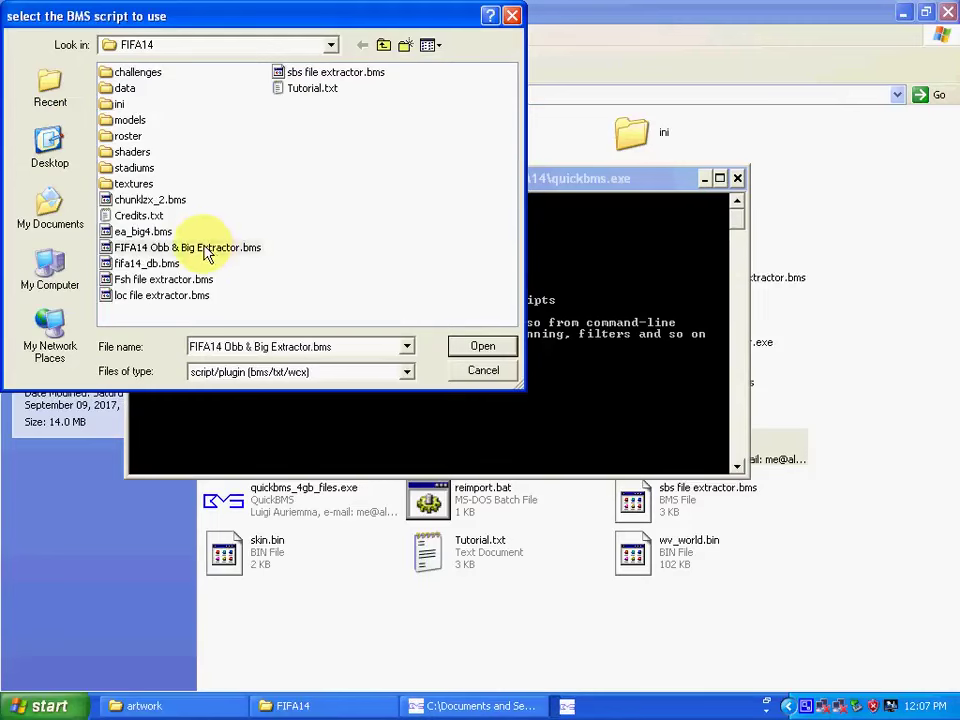
{"action": "left_click", "coordinate": [460, 347]}
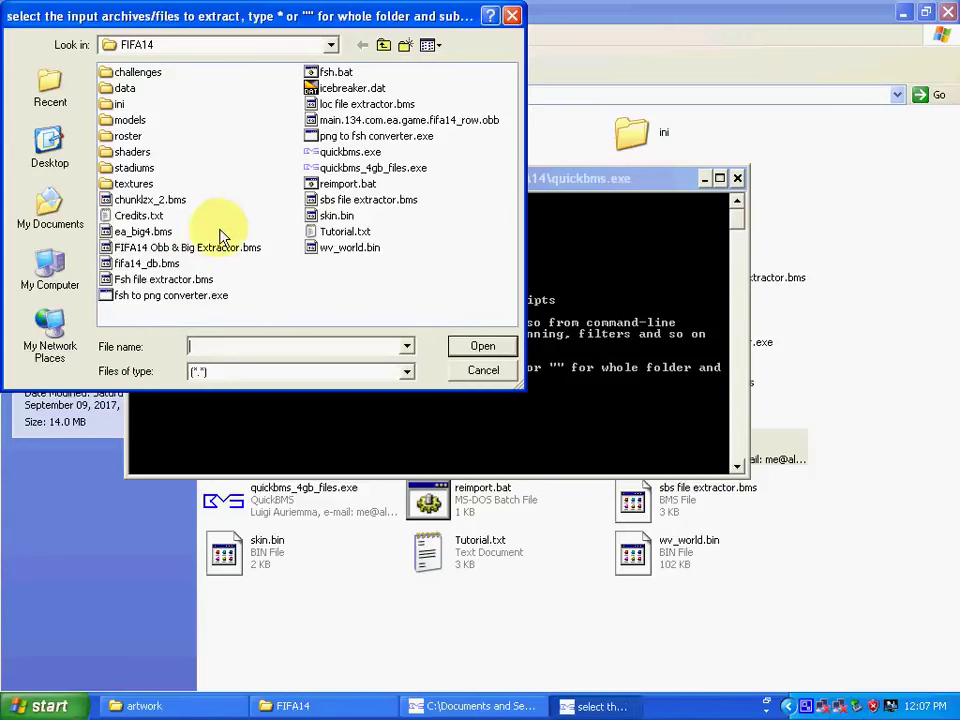
Extract Backgrounds.big from data\gui\screens\artwork into that same artwork folder and quit QuickBMS.
{"action": "double_click", "coordinate": [124, 89]}
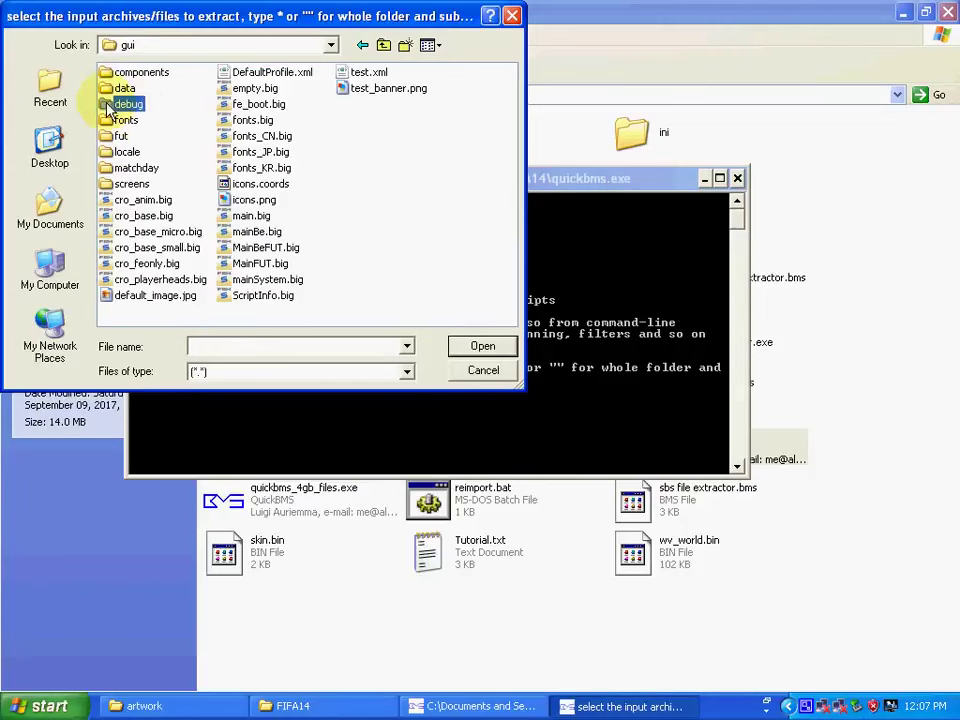
{"action": "double_click", "coordinate": [128, 185]}
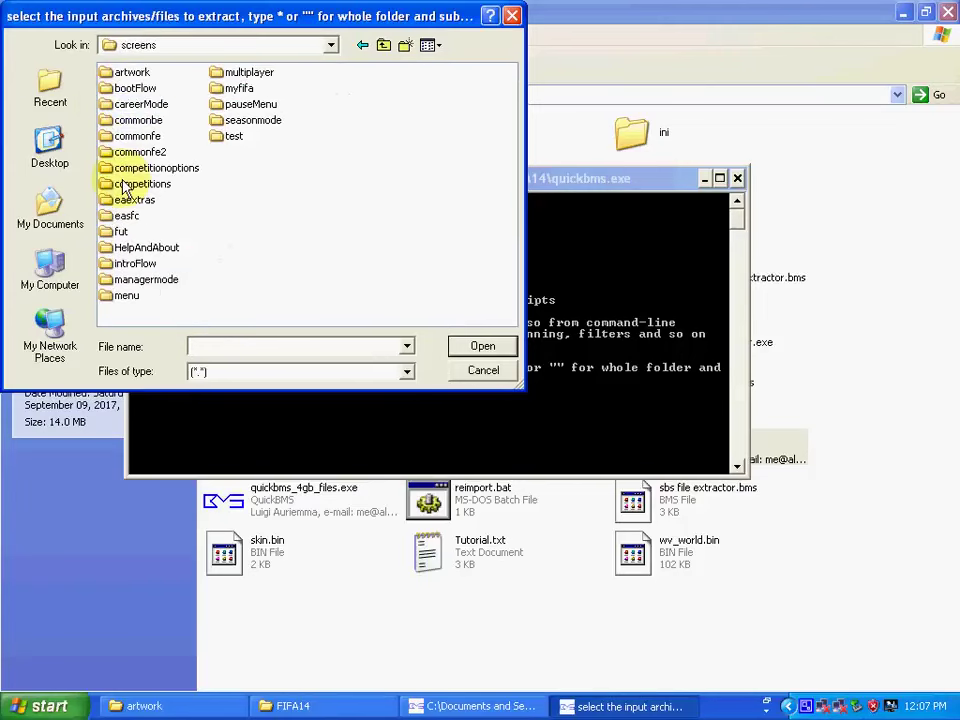
{"action": "double_click", "coordinate": [118, 73]}
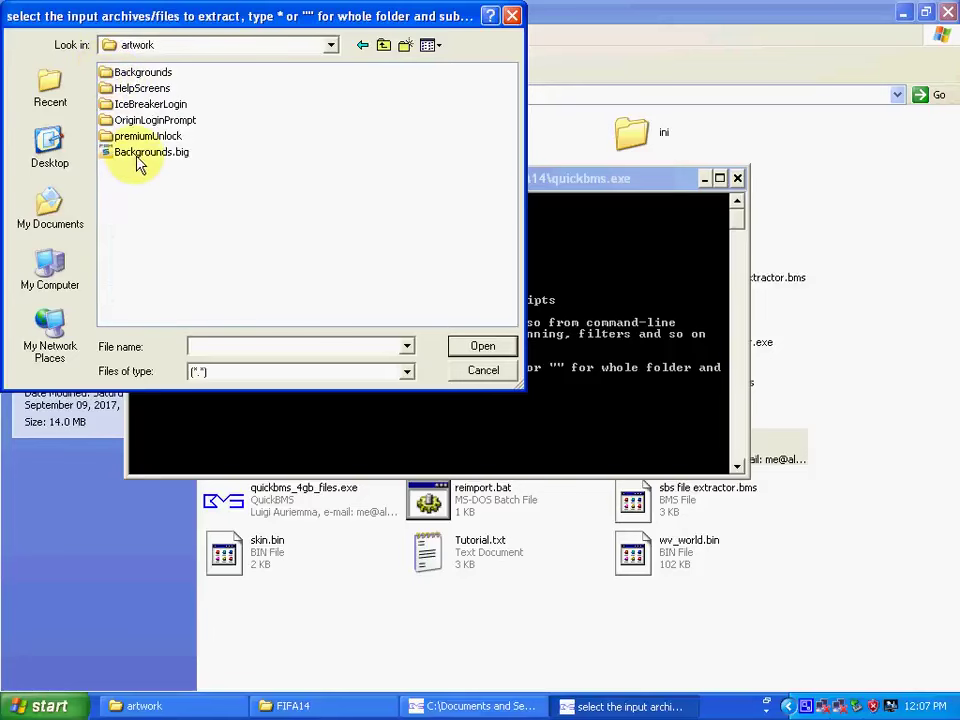
{"action": "left_click", "coordinate": [139, 158]}
{"action": "left_click", "coordinate": [456, 346]}
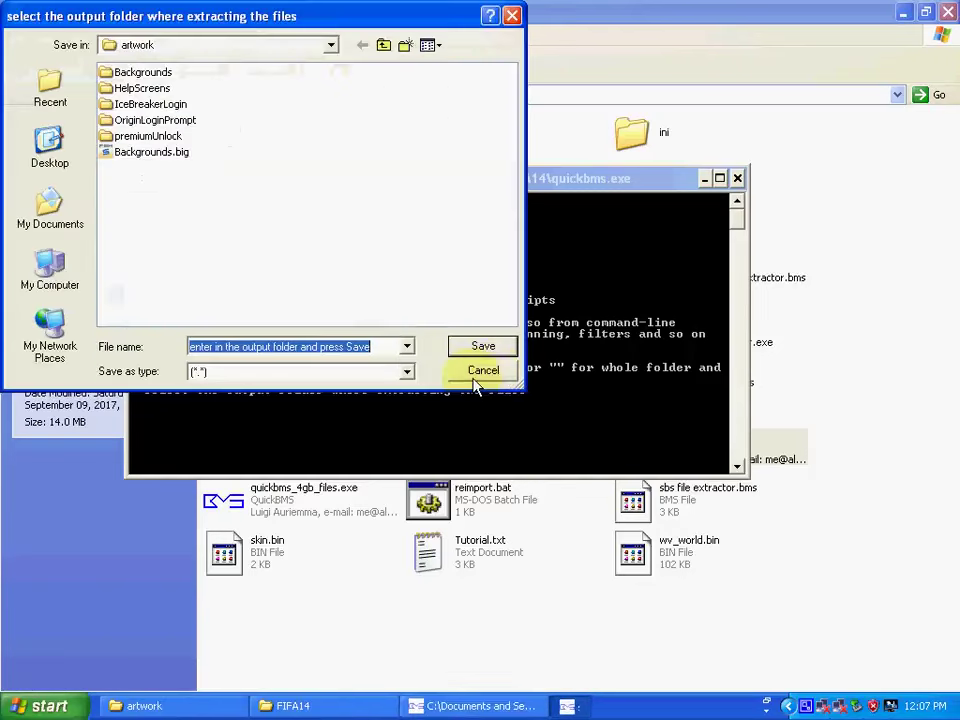
{"action": "left_click", "coordinate": [482, 348]}
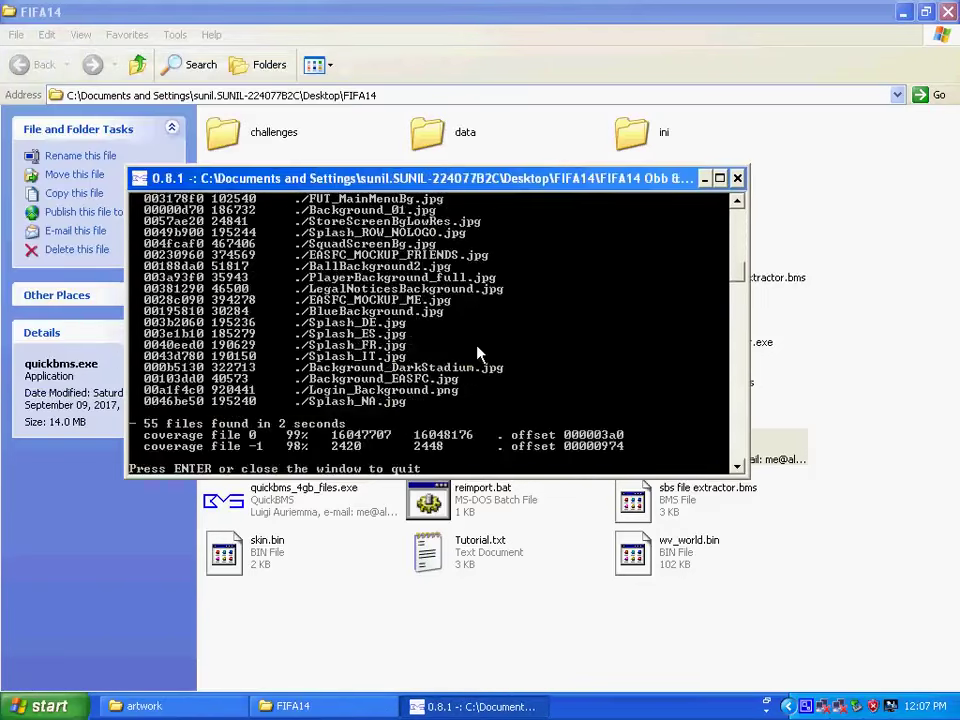
{"action": "key", "text": "Return"}
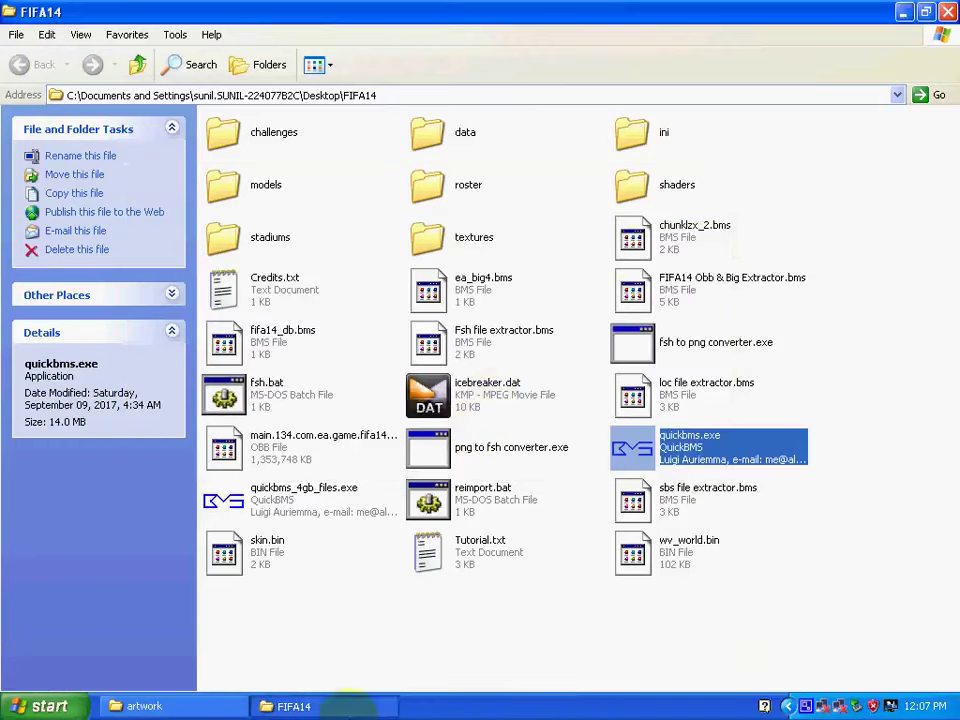
Switch to the artwork folder window and display its extracted files as thumbnails.
{"action": "left_click", "coordinate": [300, 706]}
{"action": "left_click", "coordinate": [208, 706]}
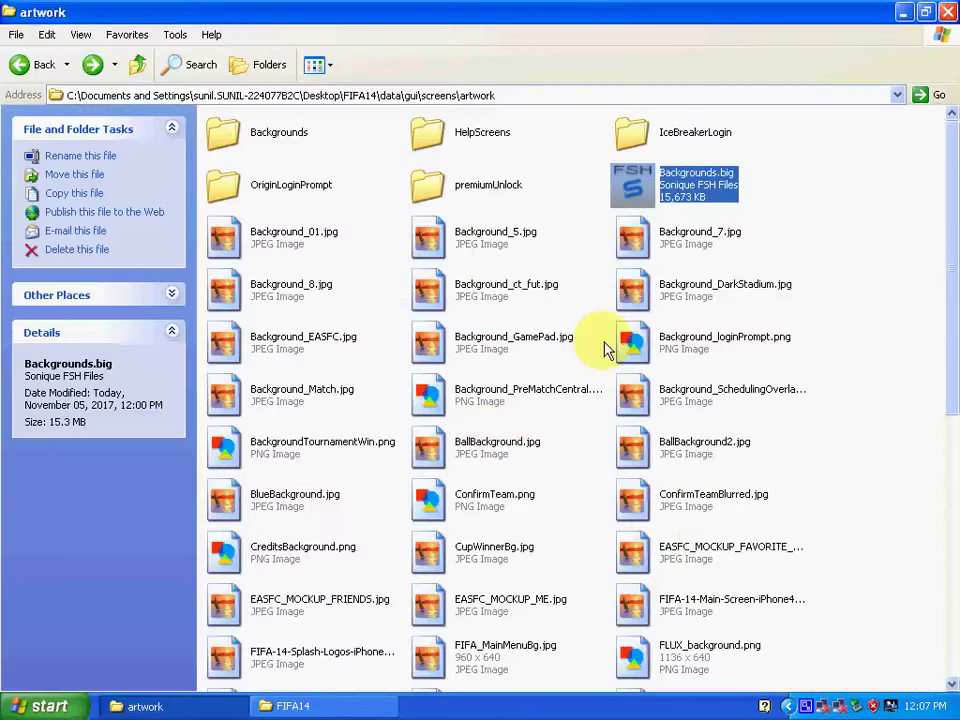
{"action": "left_click", "coordinate": [323, 68]}
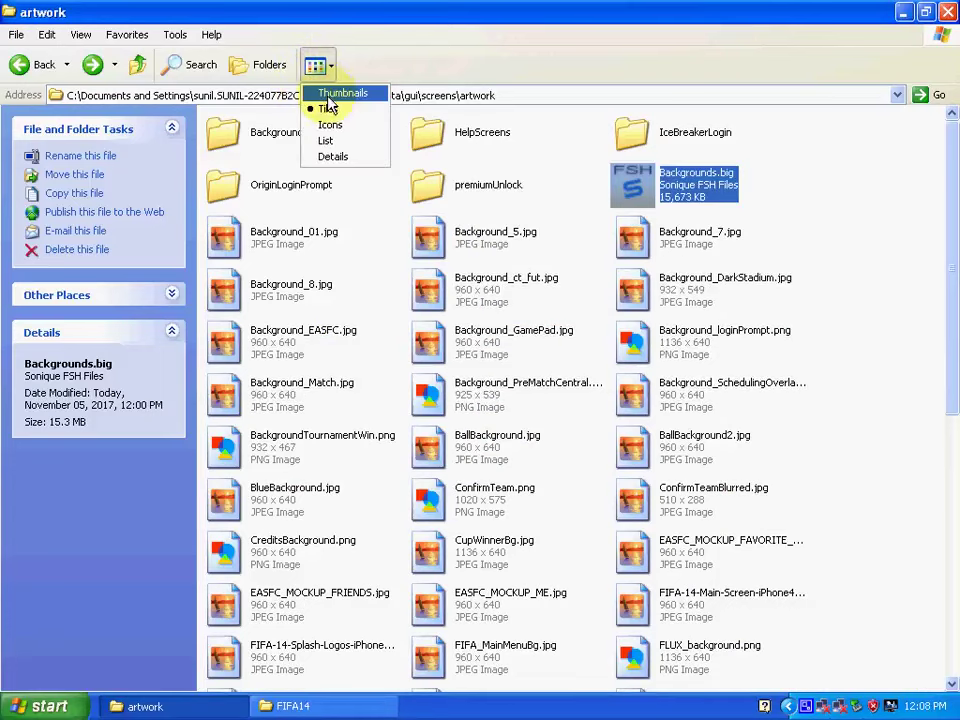
{"action": "key", "text": "Escape"}
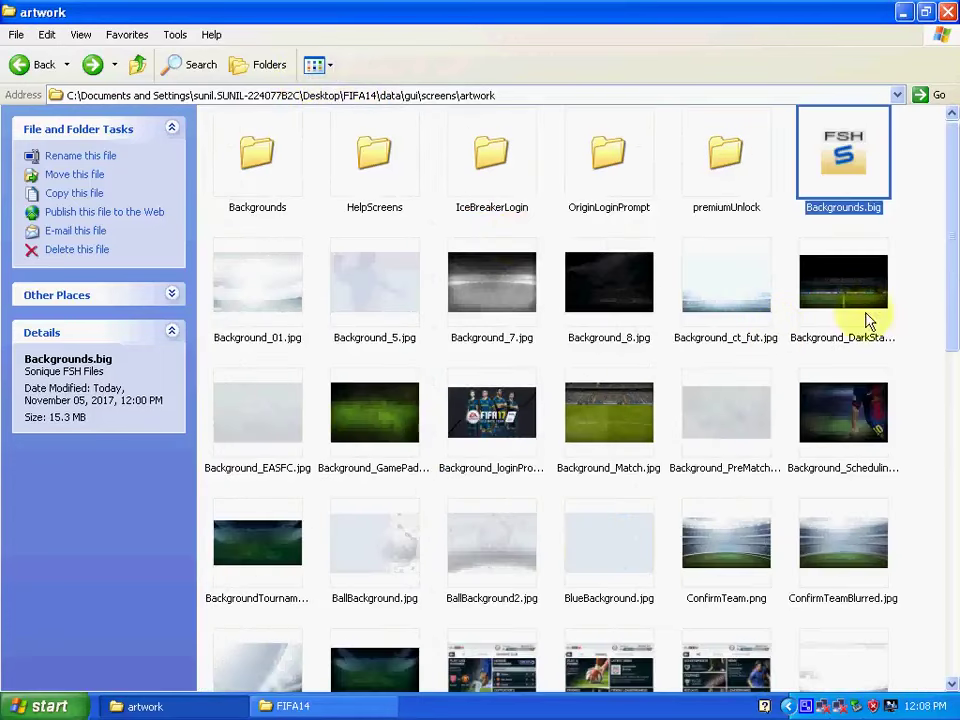
Look through the extracted background images, including Background_loginPrompt.png, FLUX_background.png, FIFA_MainMenuBg.jpg and Loading_picture.png.
{"action": "left_click_drag", "start_coordinate": [945, 272], "coordinate": [952, 362]}
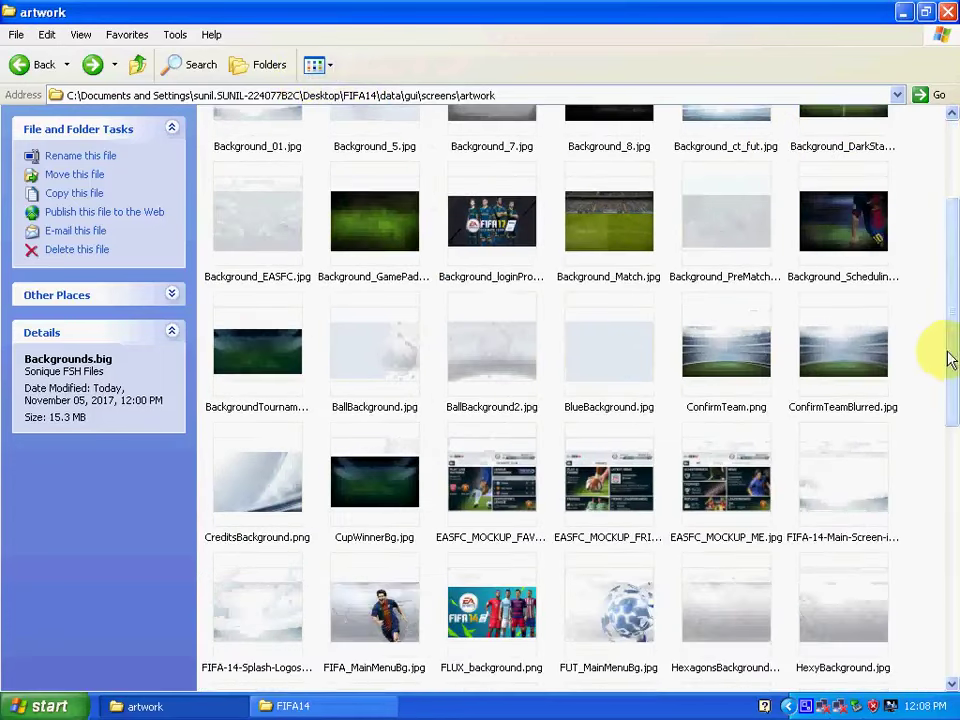
{"action": "left_click", "coordinate": [523, 210]}
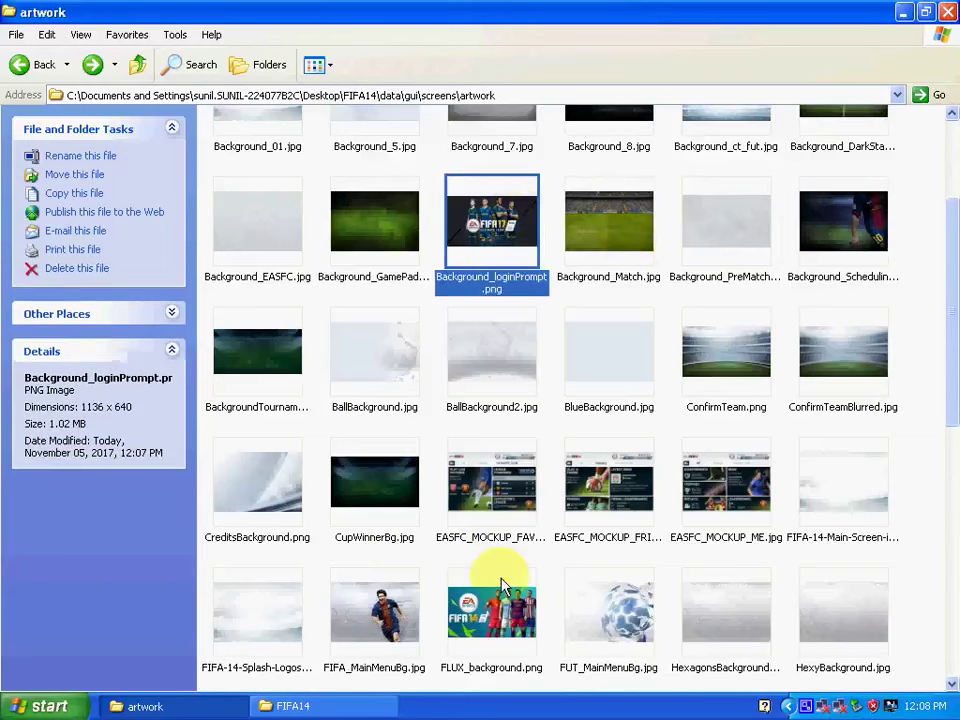
{"action": "left_click", "coordinate": [467, 612]}
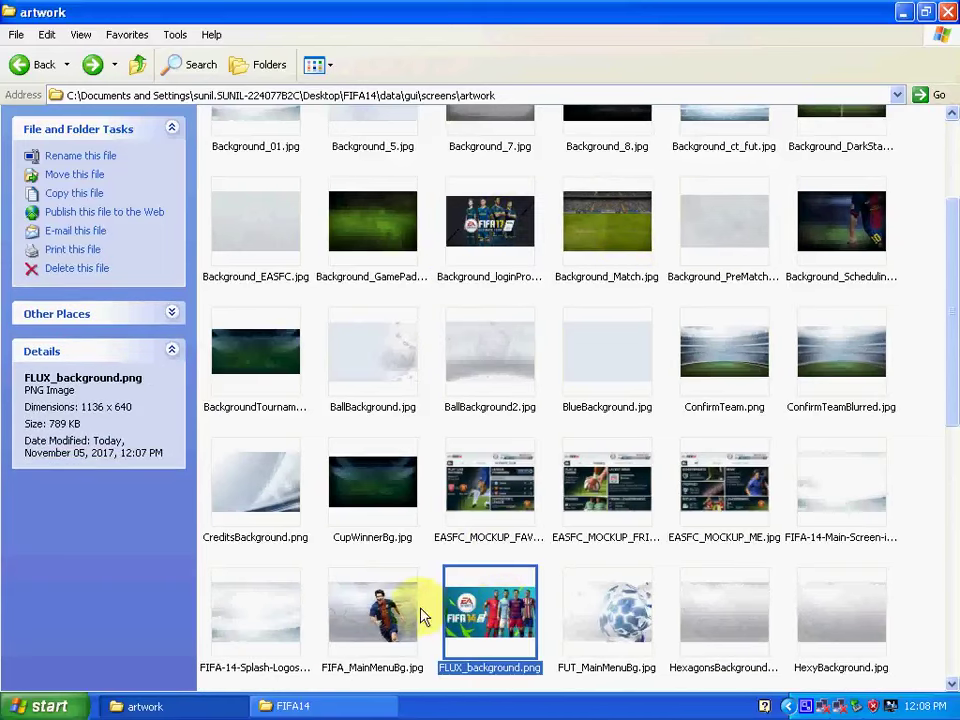
{"action": "left_click_drag", "start_coordinate": [943, 336], "coordinate": [949, 193]}
{"action": "scroll", "coordinate": [948, 500], "scroll_direction": "down", "scroll_amount": 3}
{"action": "left_click_drag", "start_coordinate": [948, 248], "coordinate": [947, 369]}
{"action": "right_click", "coordinate": [512, 404]}
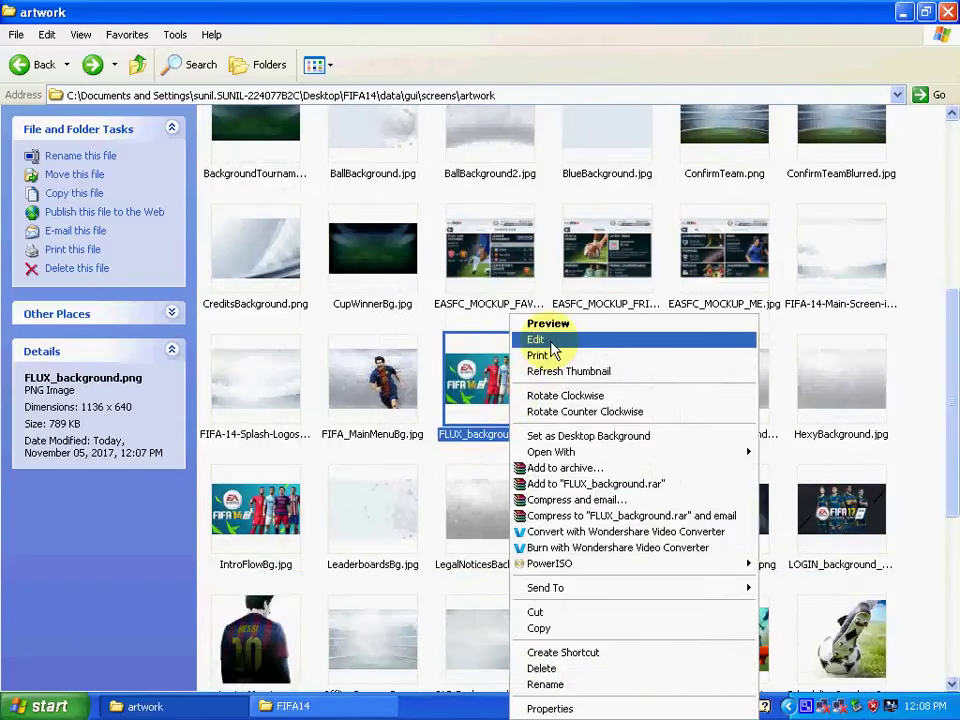
{"action": "left_click", "coordinate": [405, 390]}
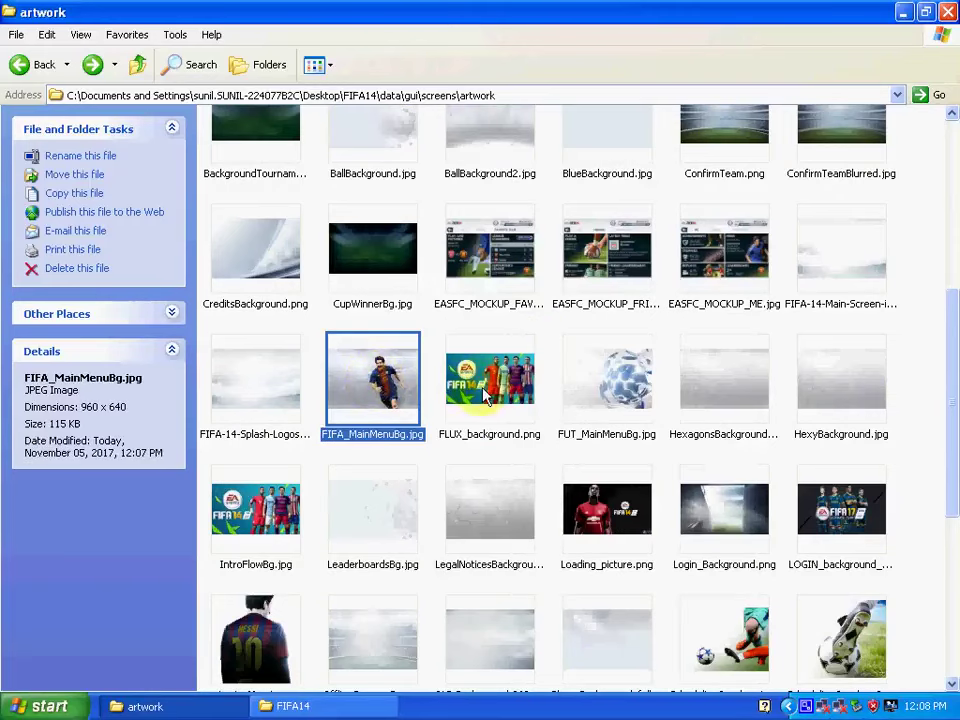
{"action": "left_click", "coordinate": [648, 505]}
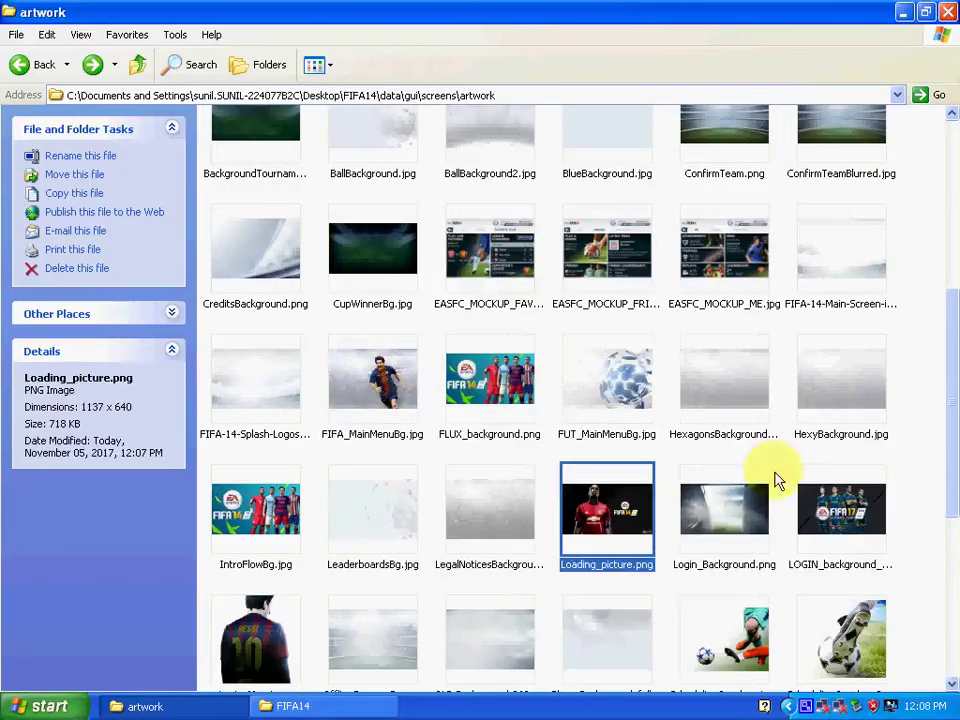
Select Backgrounds.big in the artwork folder, minimize that window and switch back to the FIFA14 folder.
{"action": "left_click_drag", "start_coordinate": [943, 450], "coordinate": [952, 272]}
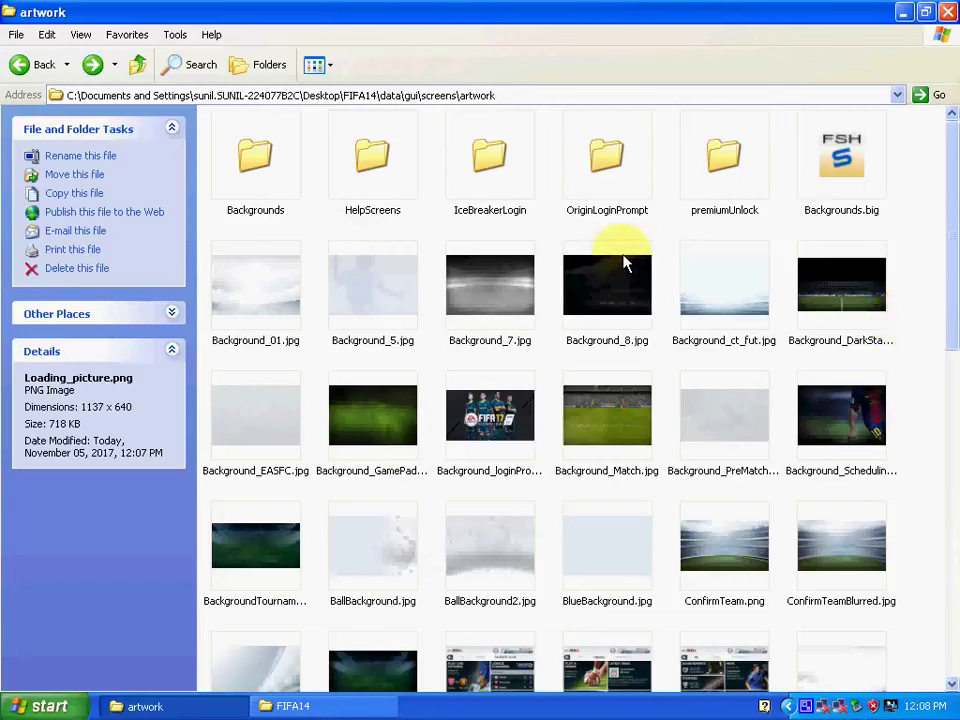
{"action": "left_click", "coordinate": [831, 195]}
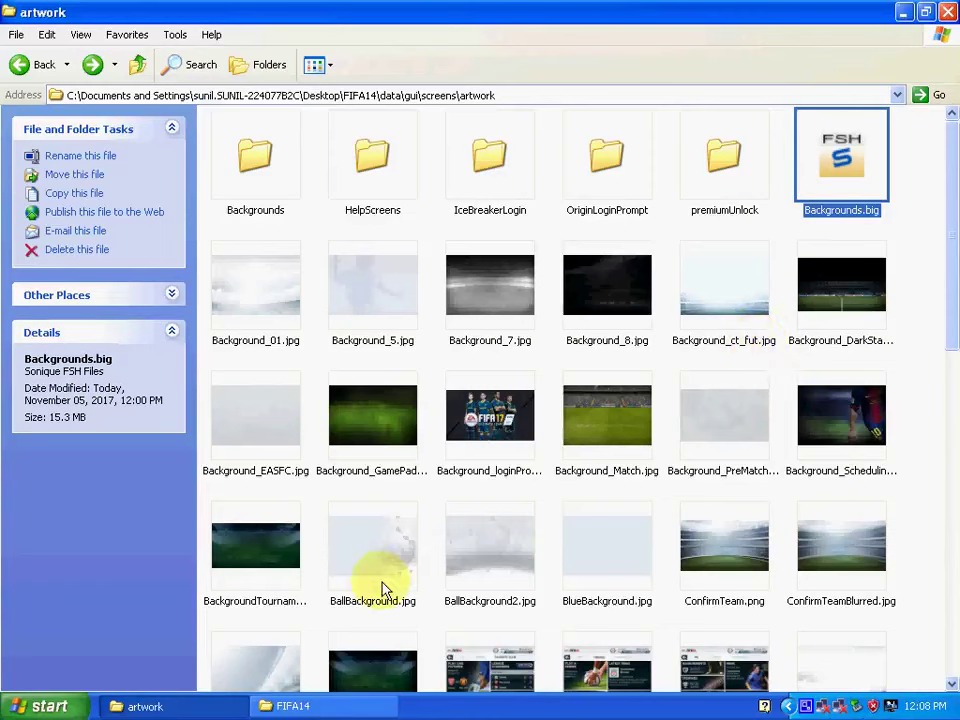
{"action": "left_click", "coordinate": [905, 12]}
{"action": "left_click", "coordinate": [292, 706]}
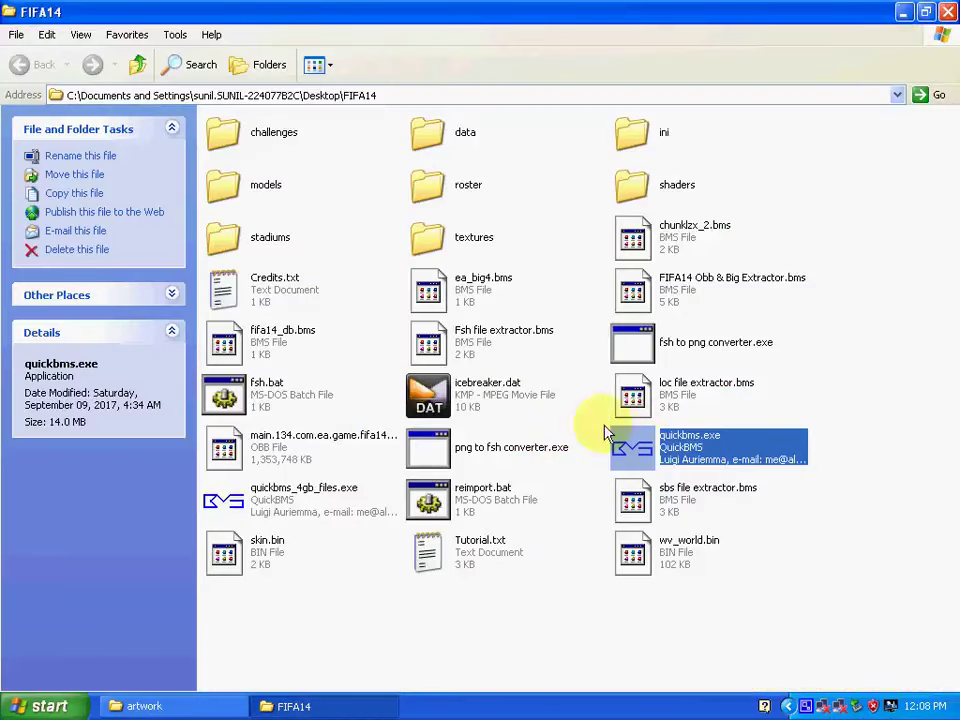
Run reimport.bat and choose FIFA14 Obb & Big Extractor.bms from the desktop's FIFA14 folder as the script.
{"action": "left_click", "coordinate": [462, 512]}
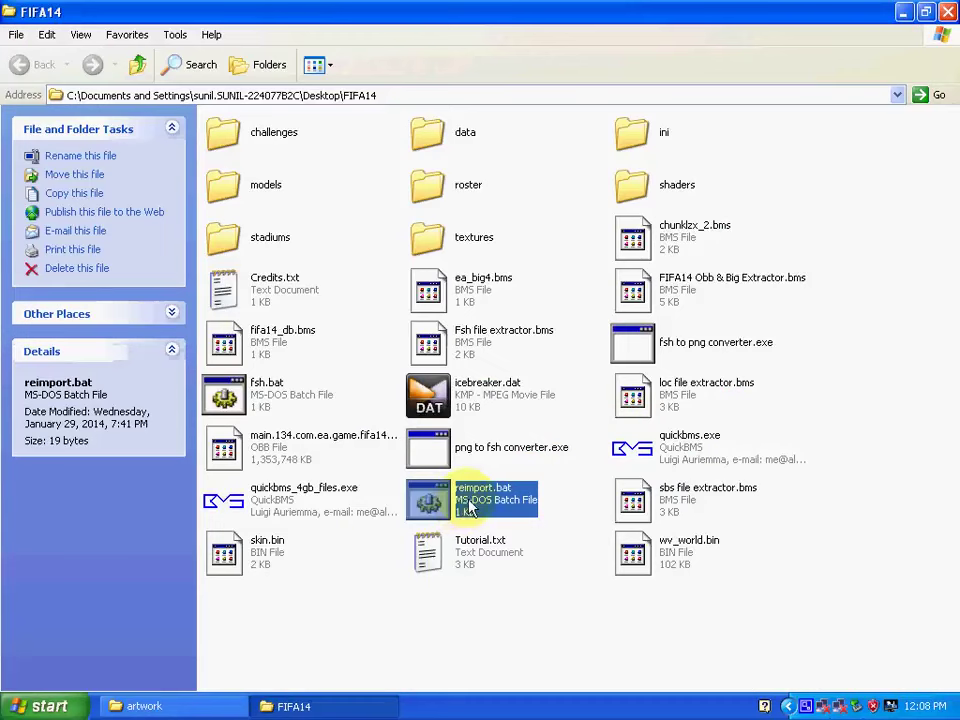
{"action": "double_click", "coordinate": [436, 506]}
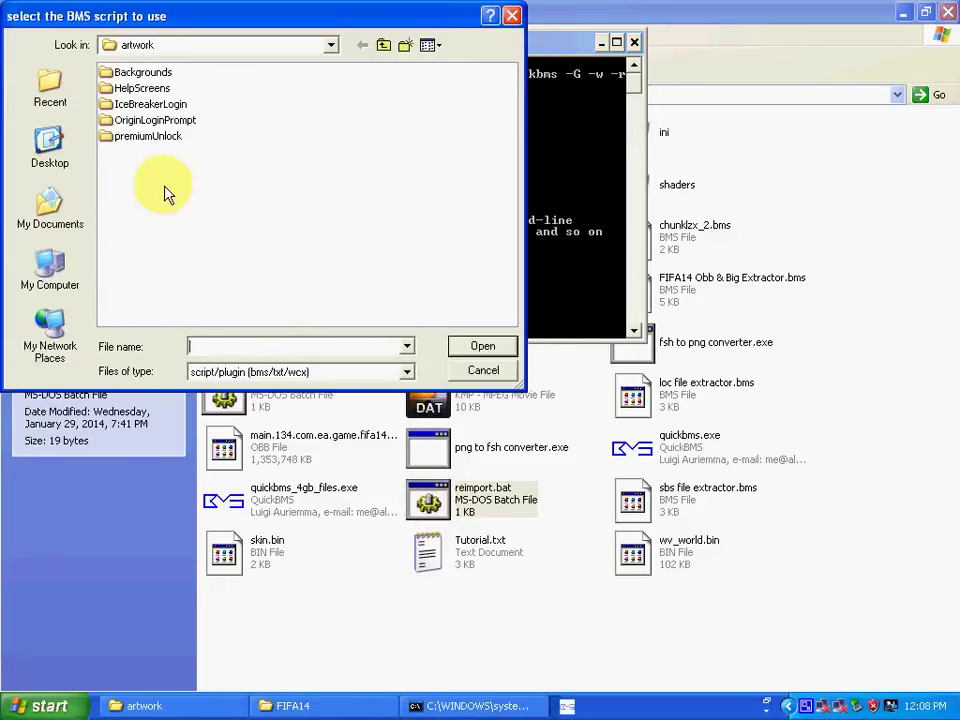
{"action": "left_click", "coordinate": [52, 155]}
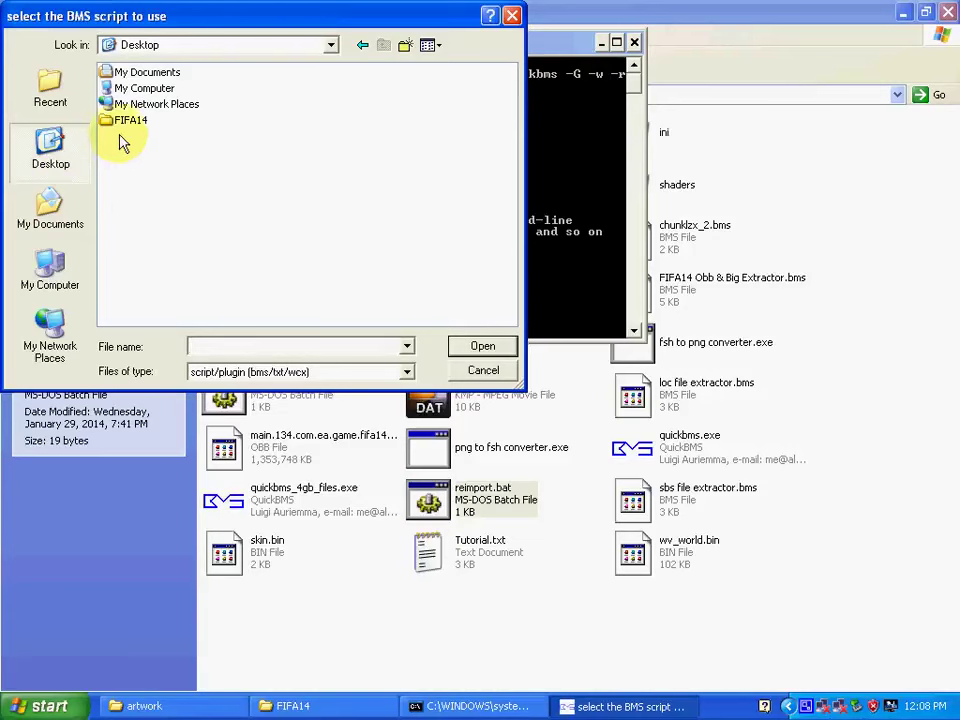
{"action": "double_click", "coordinate": [127, 122]}
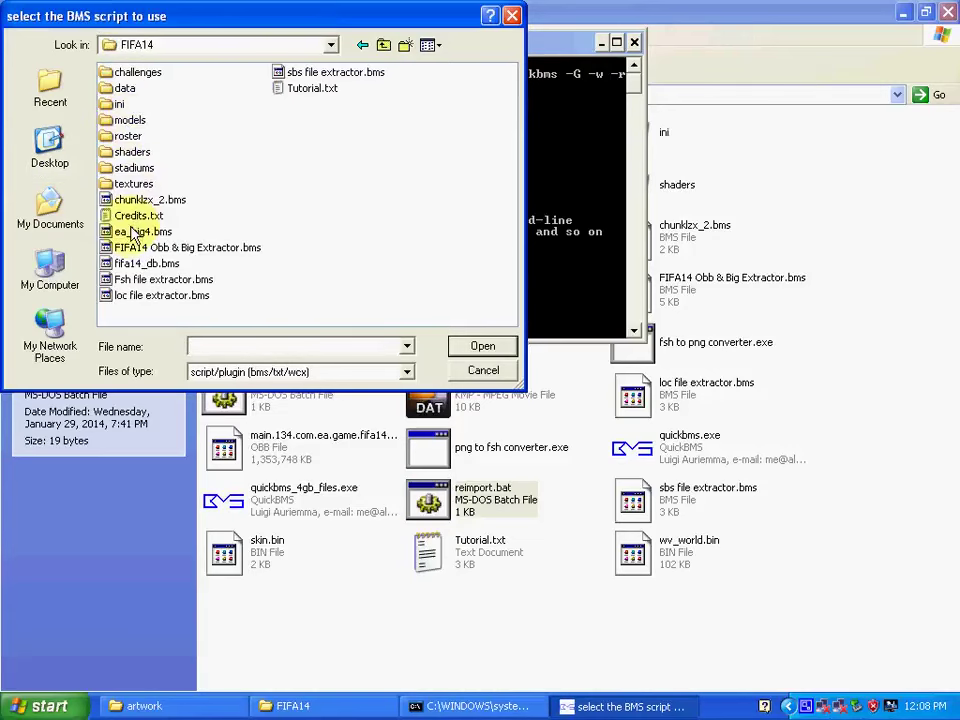
{"action": "left_click", "coordinate": [136, 249]}
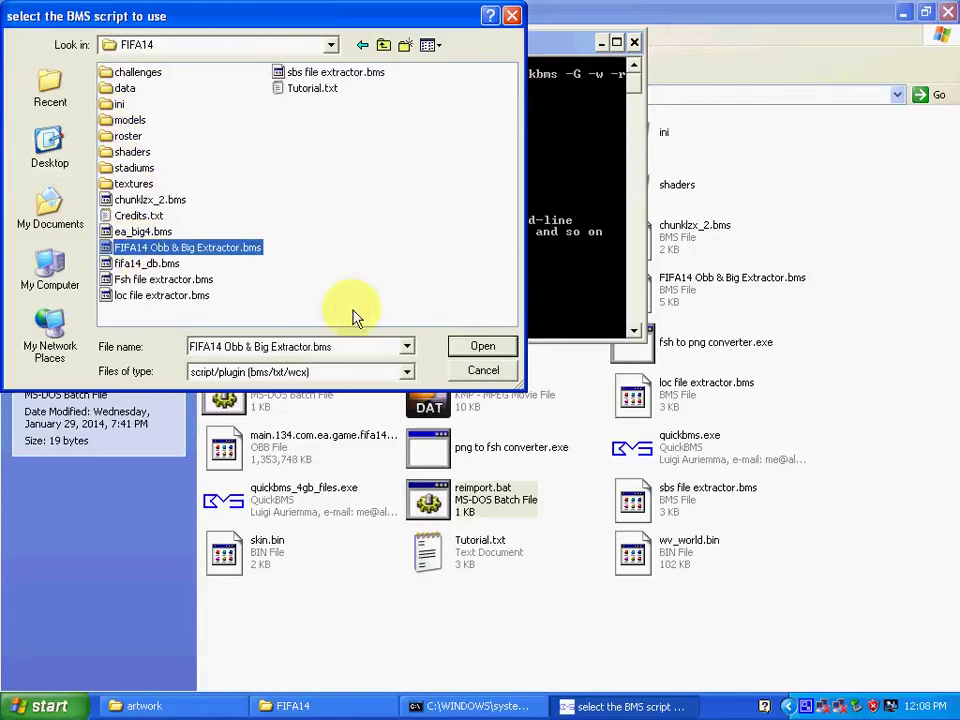
{"action": "left_click", "coordinate": [470, 345]}
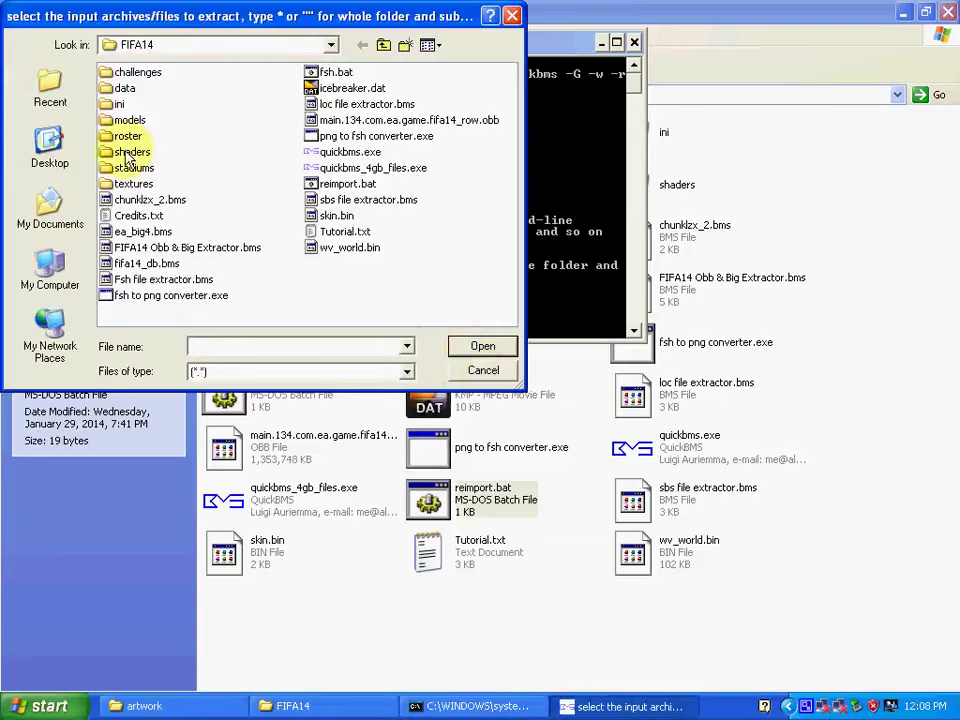
Reimport the files in data\gui\screens\artwork into that folder's Backgrounds.big and quit QuickBMS.
{"action": "double_click", "coordinate": [122, 89]}
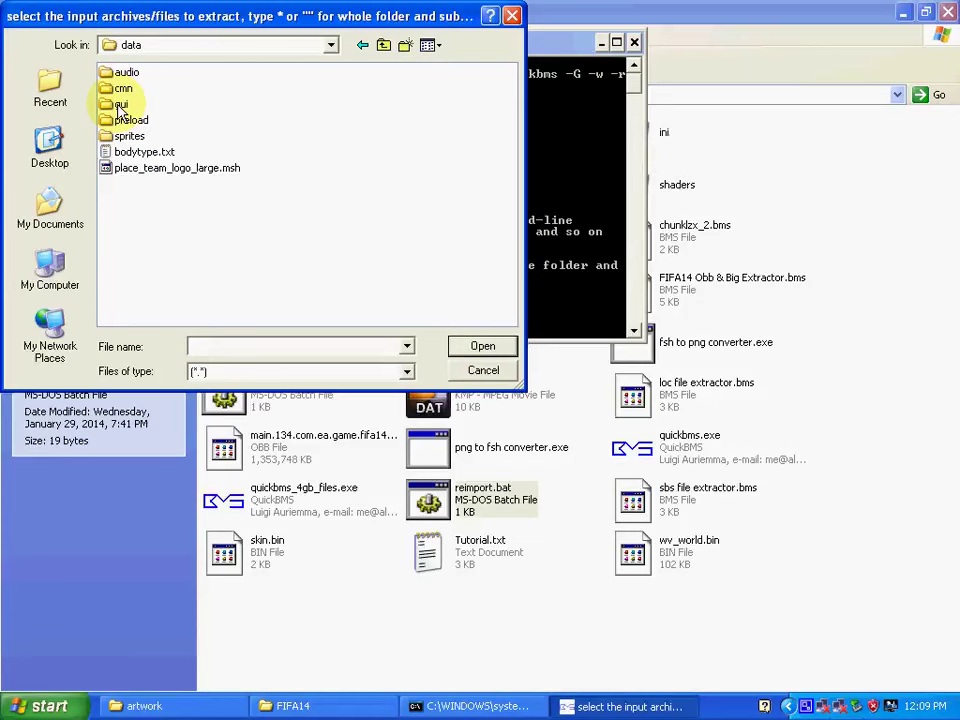
{"action": "double_click", "coordinate": [120, 185]}
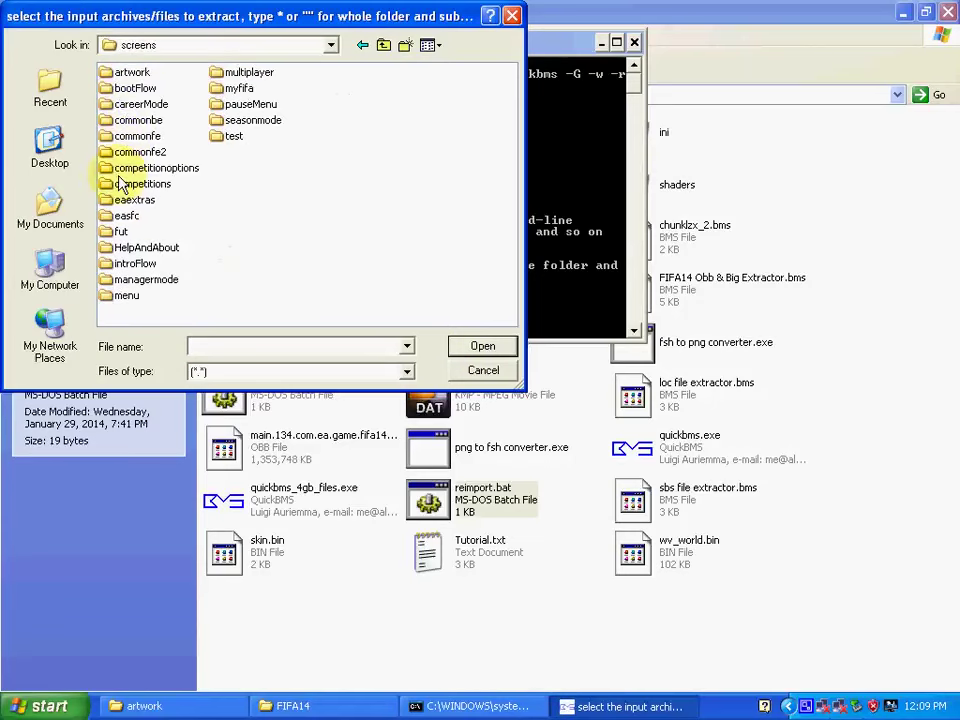
{"action": "double_click", "coordinate": [107, 80]}
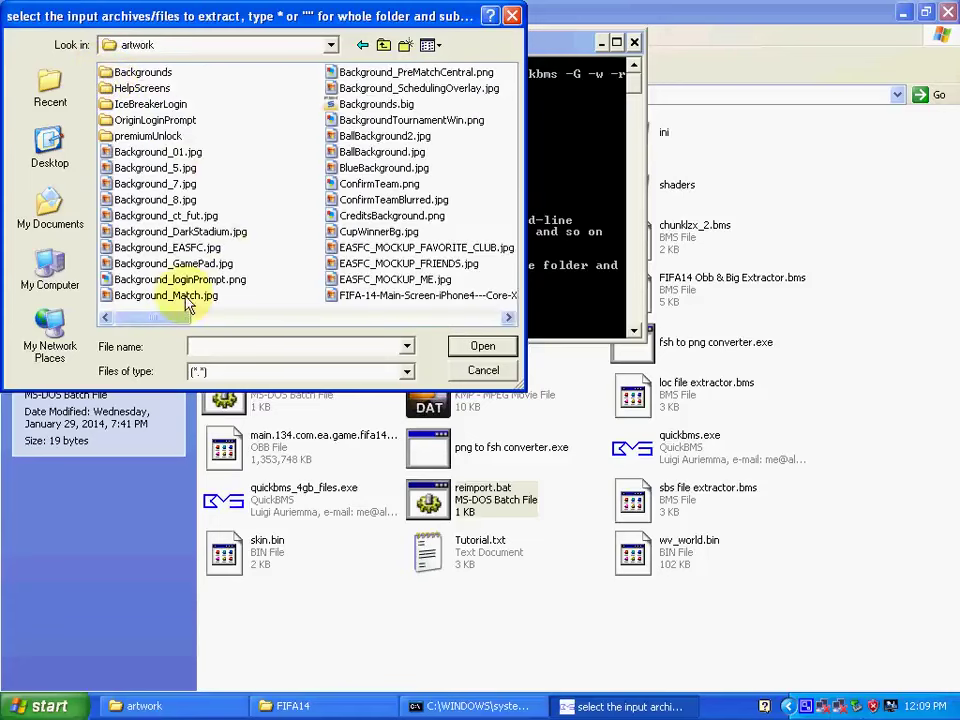
{"action": "left_click", "coordinate": [366, 106]}
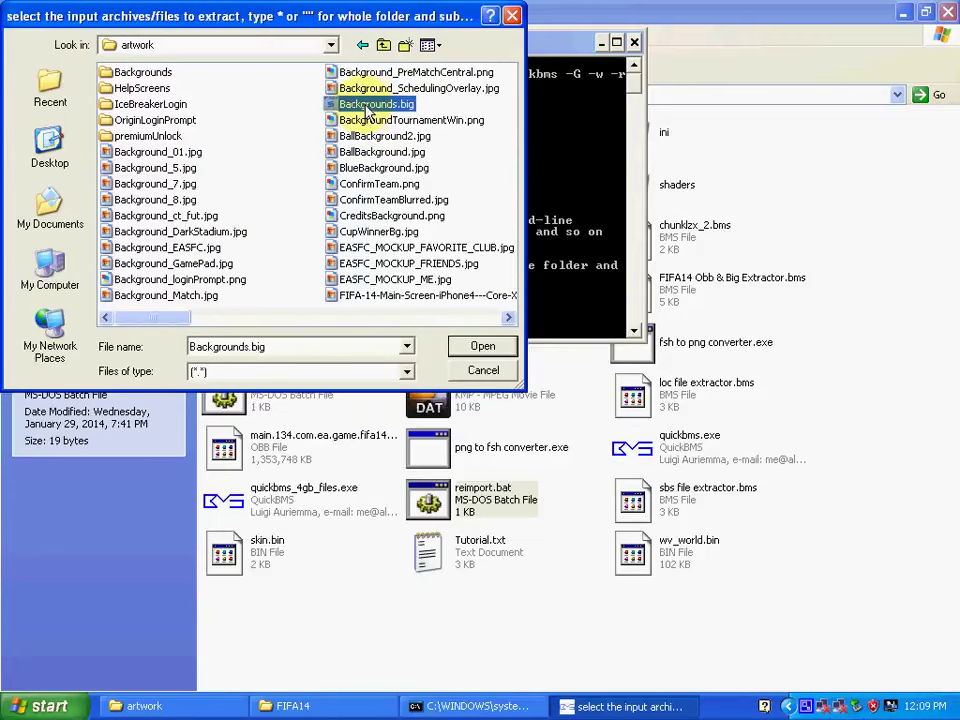
{"action": "left_click", "coordinate": [480, 348]}
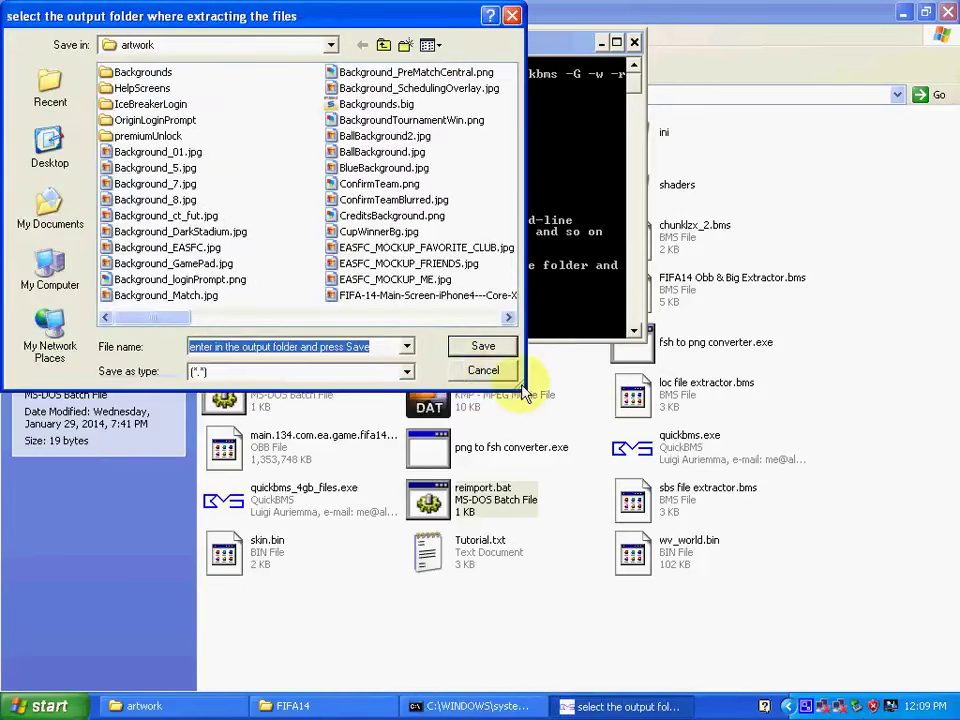
{"action": "left_click", "coordinate": [483, 348]}
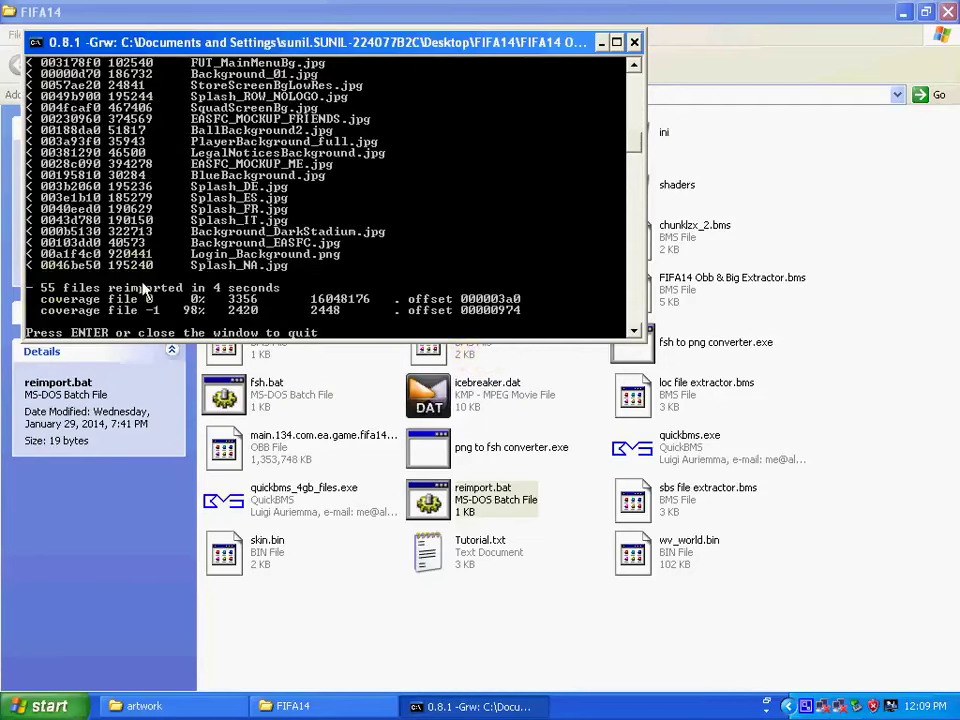
{"action": "key", "text": "Return"}
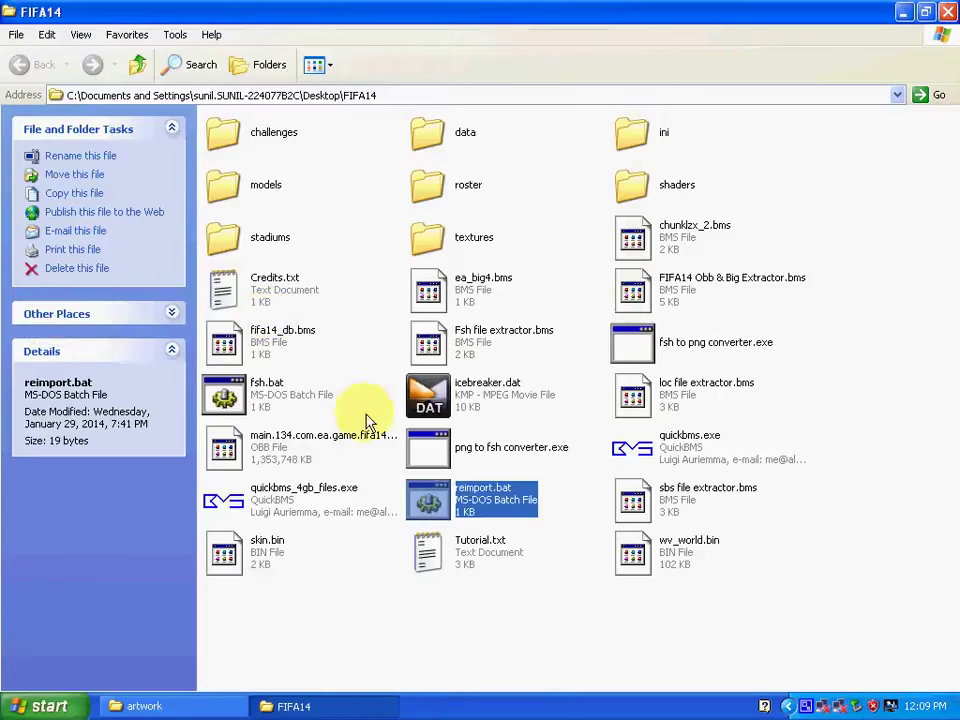
Switch to the artwork folder window and navigate back up to the FIFA14 folder.
{"action": "left_click", "coordinate": [144, 706]}
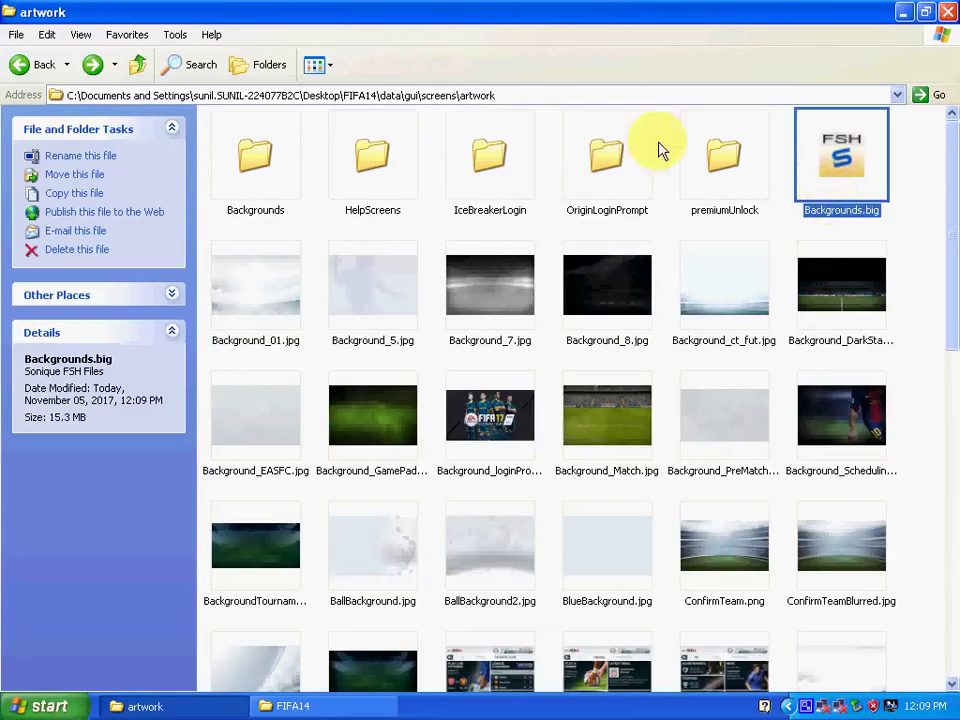
{"action": "left_click", "coordinate": [21, 66]}
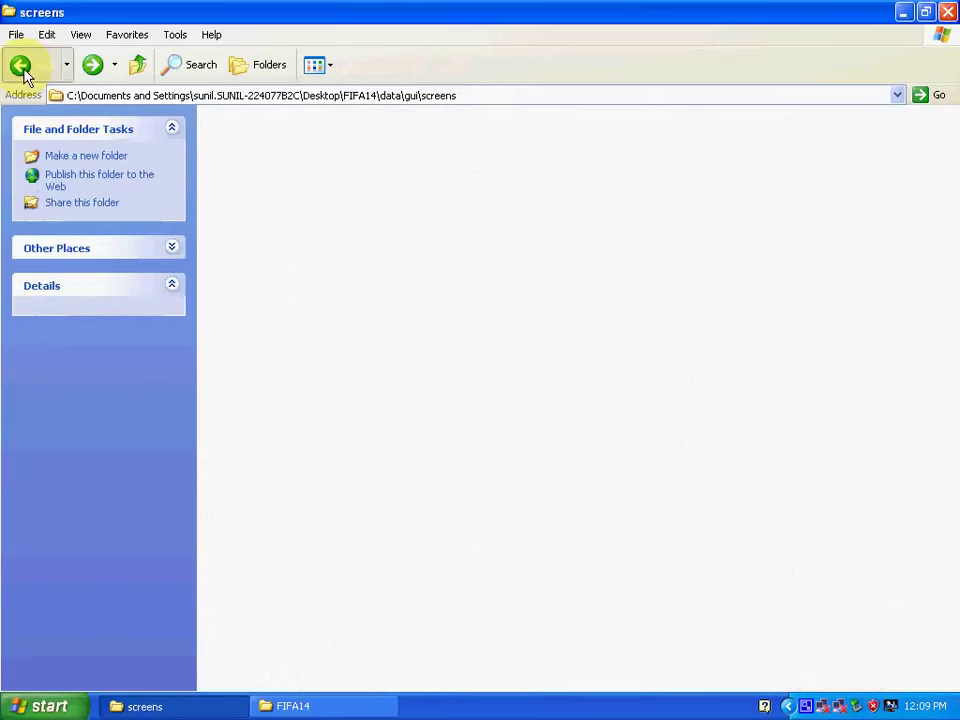
{"action": "left_click", "coordinate": [21, 66]}
{"action": "left_click", "coordinate": [21, 66]}
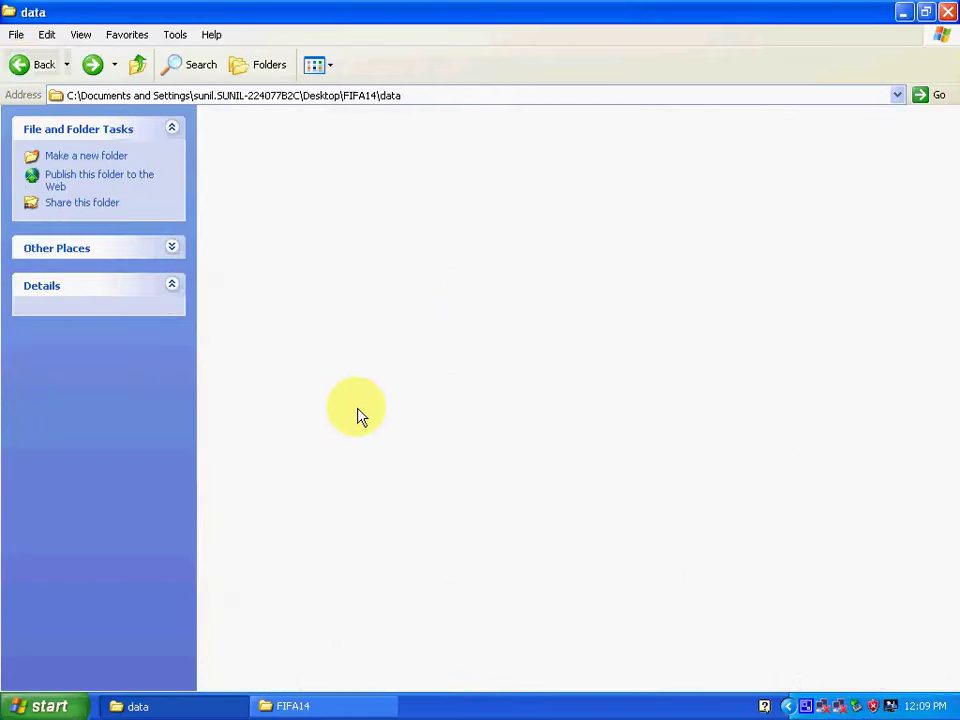
{"action": "left_click", "coordinate": [21, 66]}
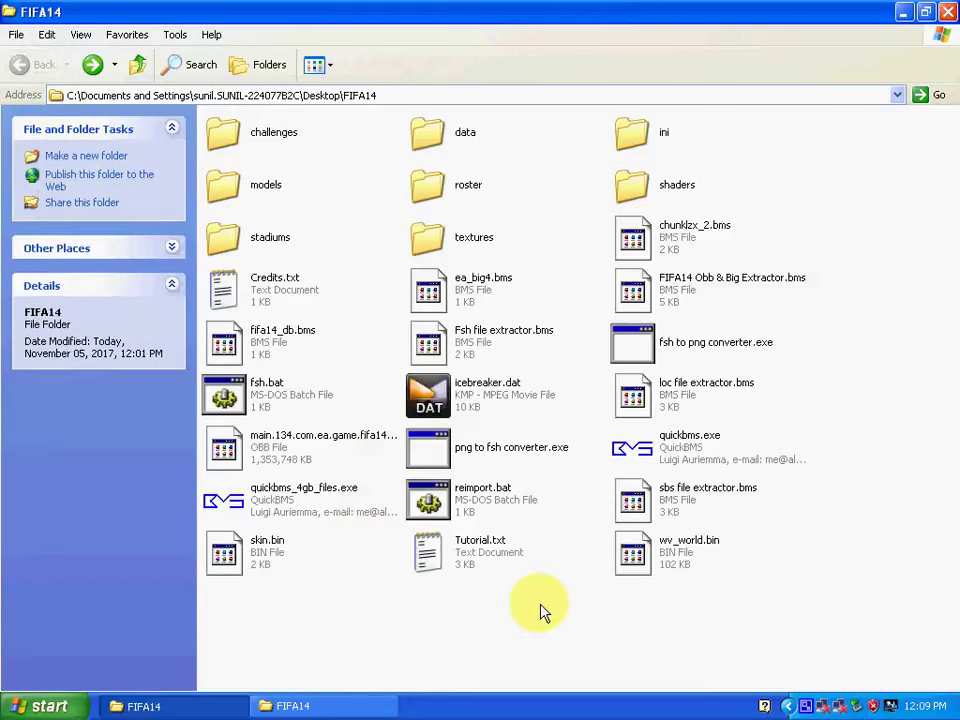
Set up a reimport into main.134.com.ea.game.fifa14_row.obb using reimport.bat and FIFA14 Obb & Big Extractor.bms, cancelling at the output folder choice.
{"action": "double_click", "coordinate": [455, 505]}
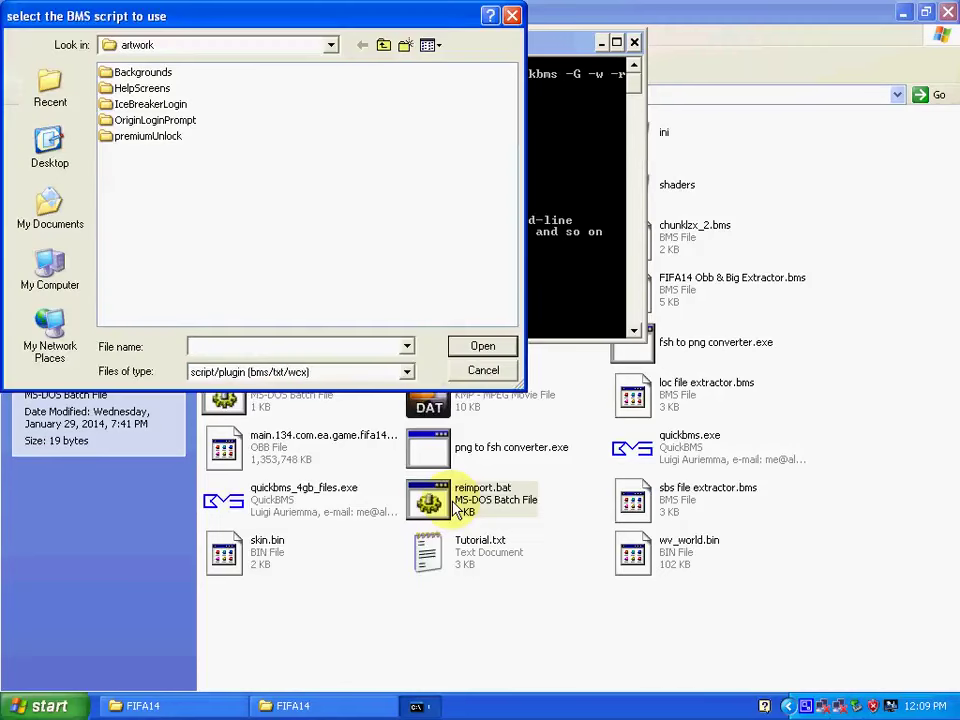
{"action": "left_click", "coordinate": [66, 170]}
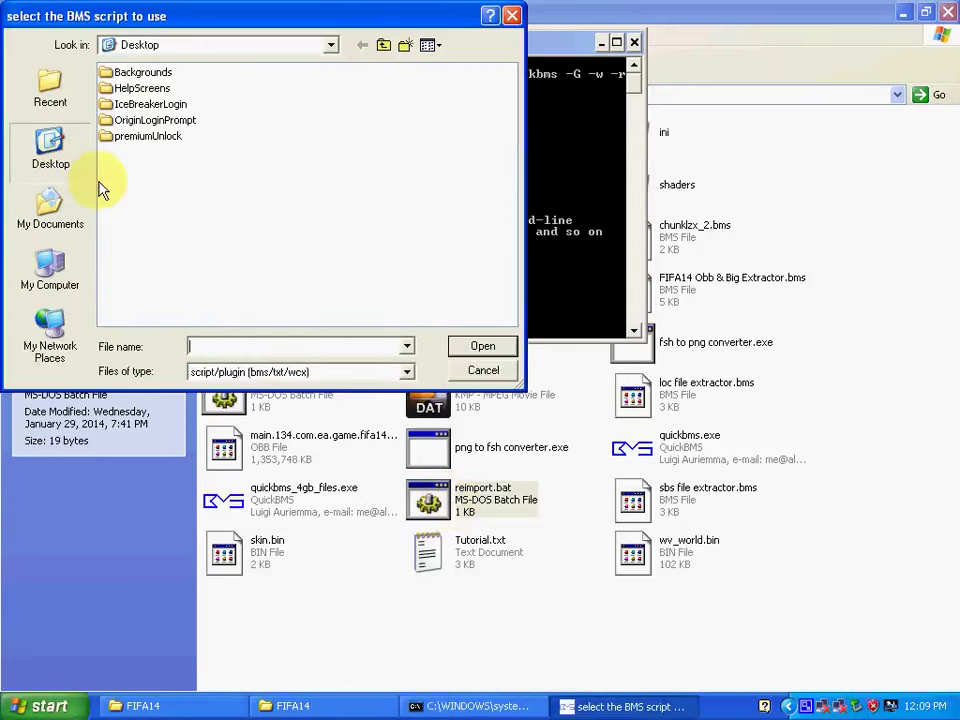
{"action": "double_click", "coordinate": [133, 122]}
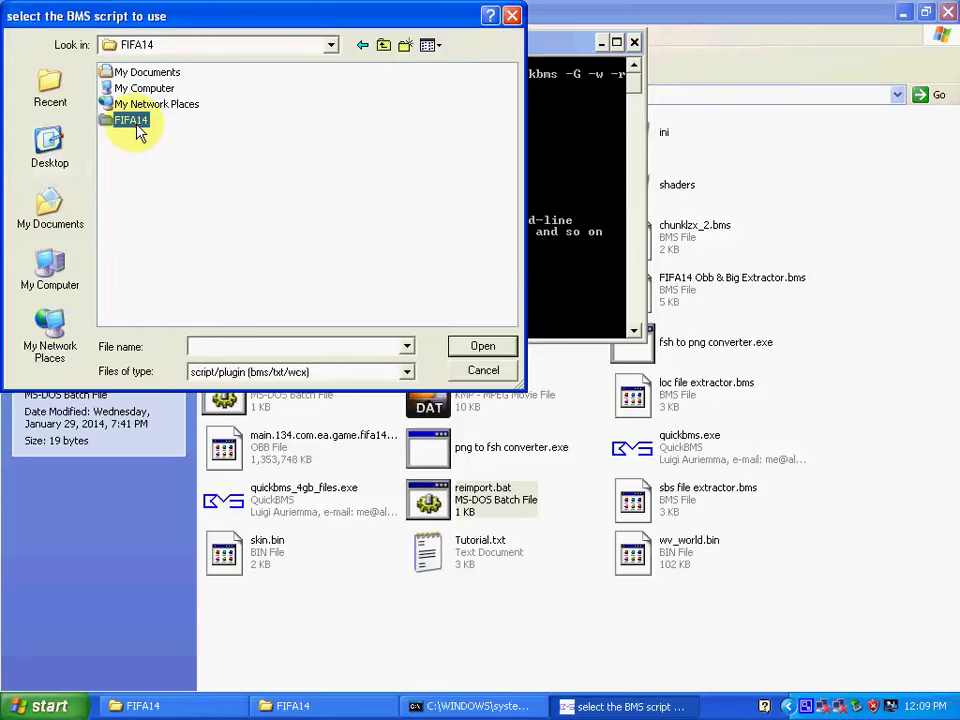
{"action": "left_click", "coordinate": [146, 249]}
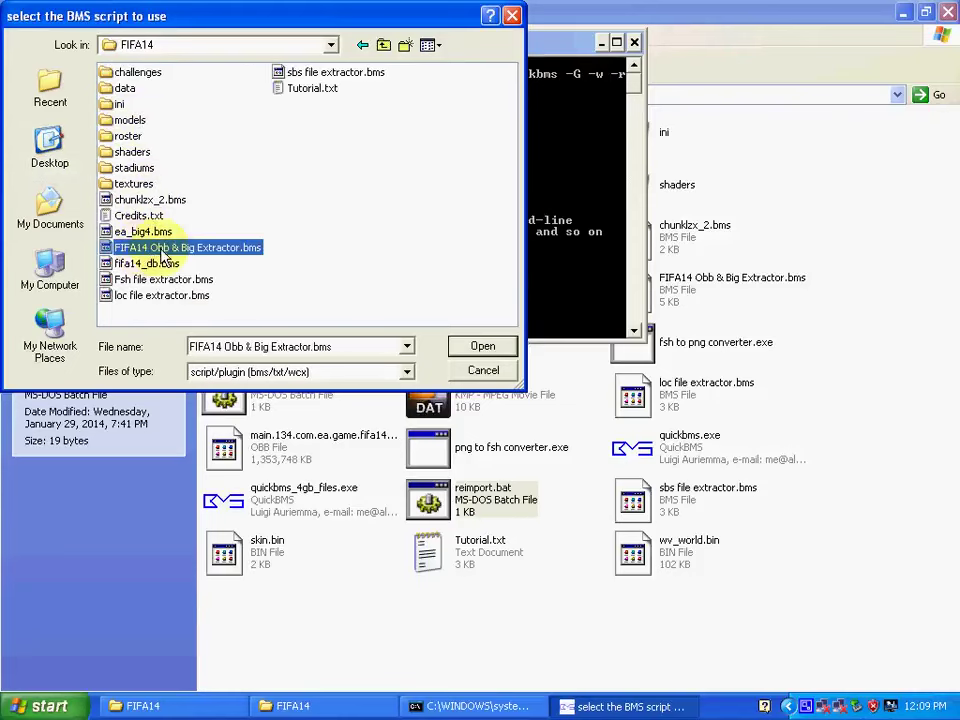
{"action": "left_click", "coordinate": [460, 346]}
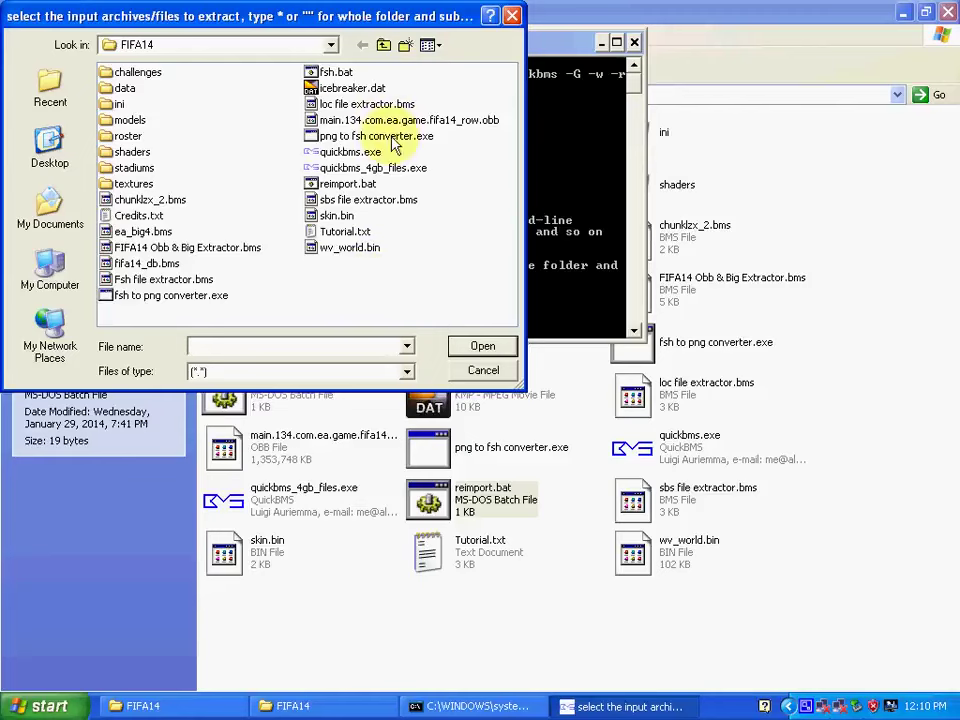
{"action": "left_click", "coordinate": [340, 120]}
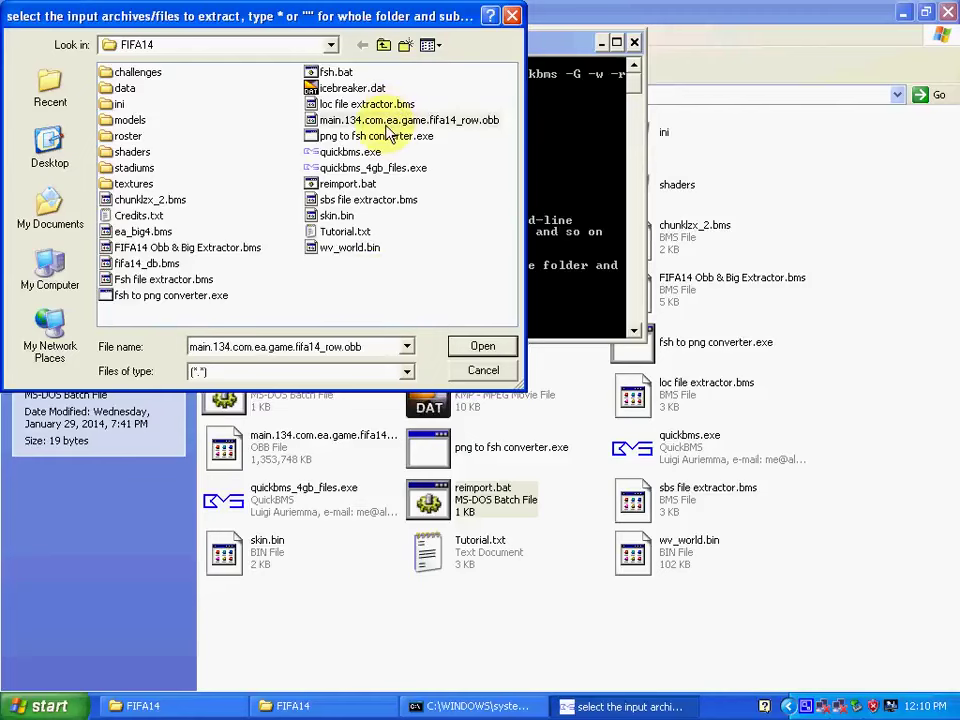
{"action": "left_click", "coordinate": [484, 346]}
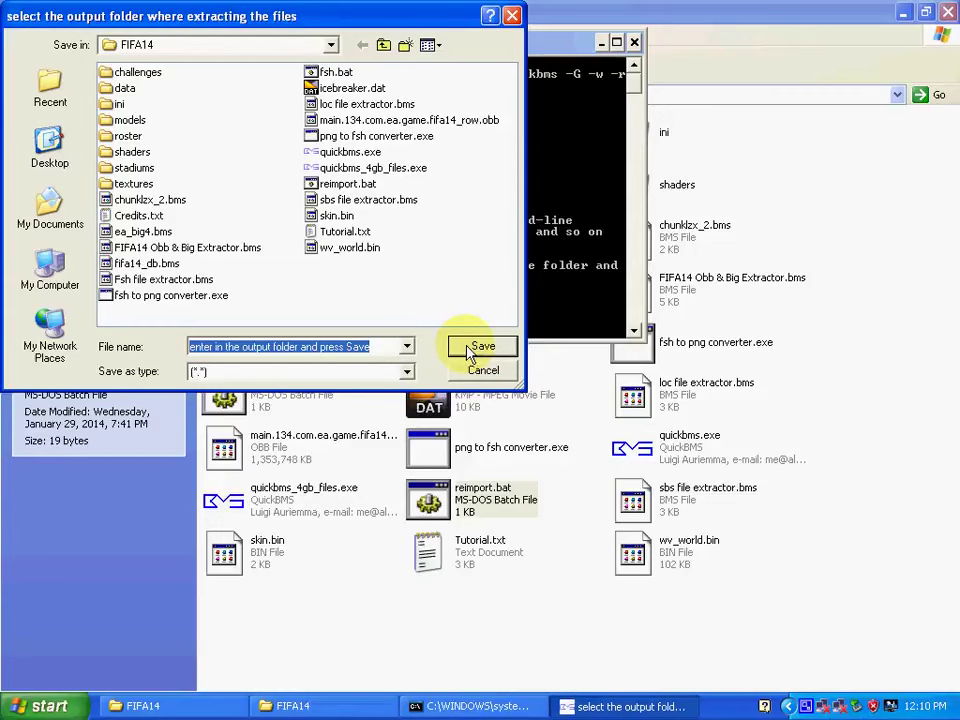
{"action": "left_click", "coordinate": [476, 370]}
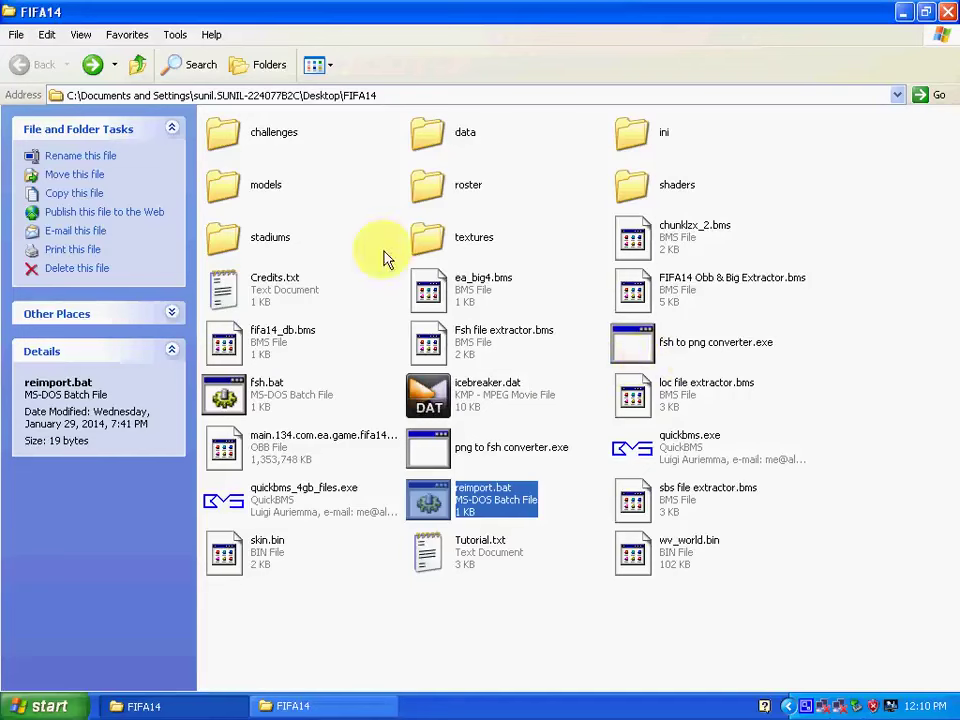
Open the textures folder, select the kits archive kits_etc.big and return to the FIFA14 folder.
{"action": "double_click", "coordinate": [441, 247]}
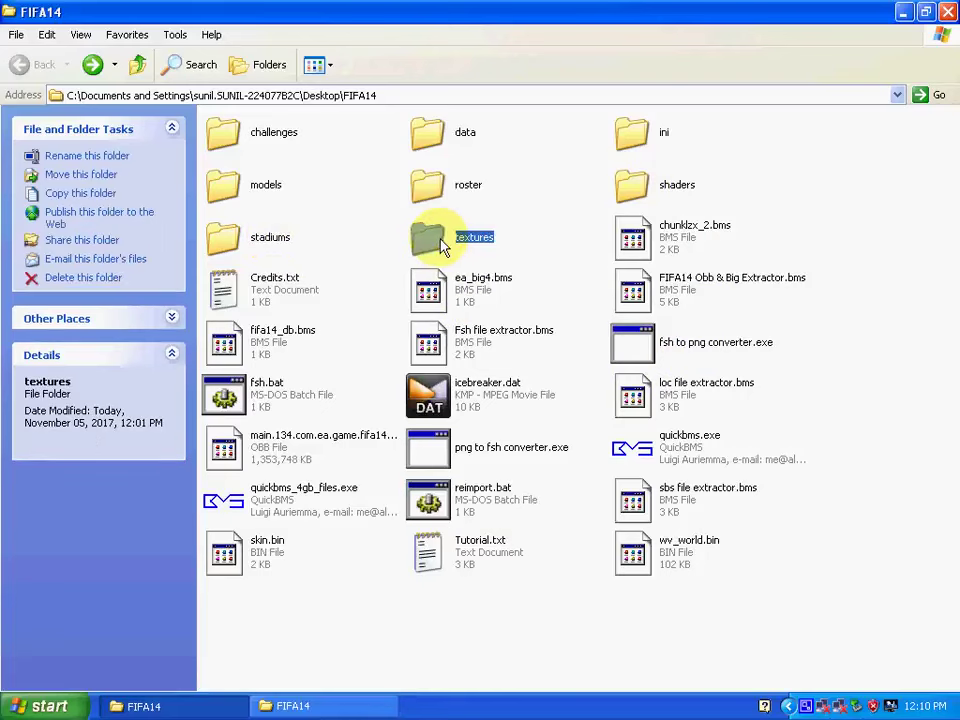
{"action": "left_click", "coordinate": [256, 347]}
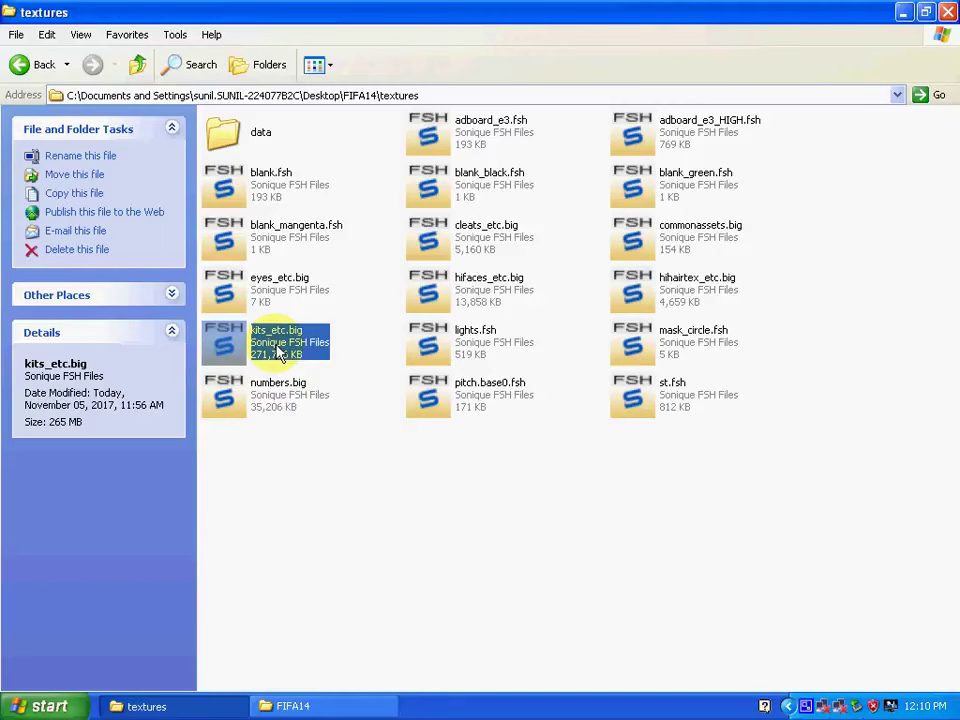
{"action": "left_click", "coordinate": [21, 67]}
Open the stadiums folder and select stadiums.big, followed by the common folder.
{"action": "left_click", "coordinate": [224, 234]}
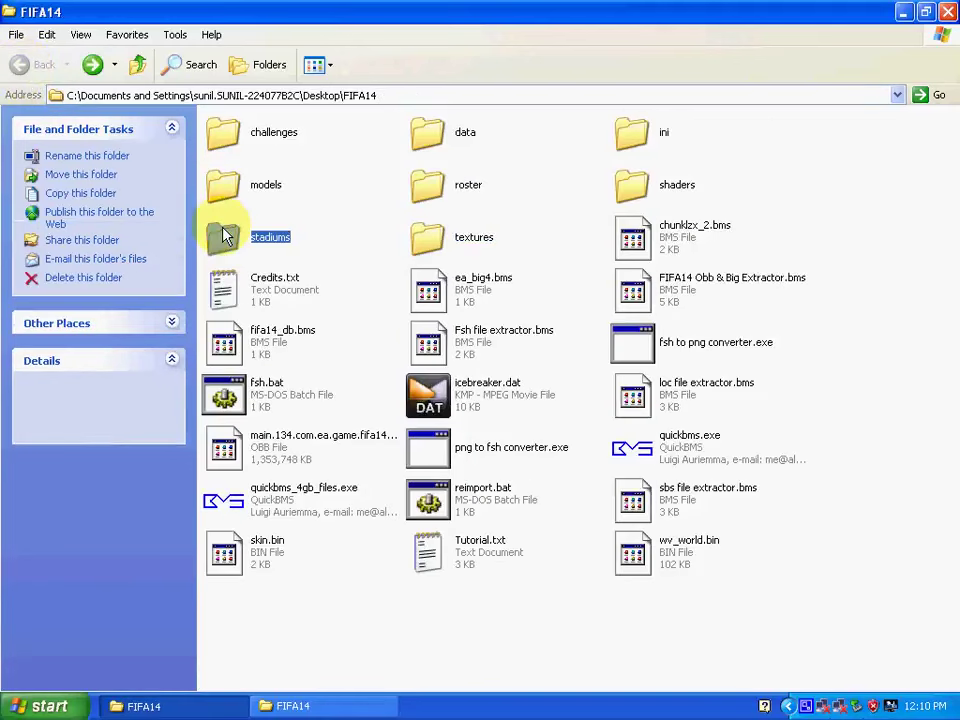
{"action": "double_click", "coordinate": [258, 253]}
{"action": "left_click", "coordinate": [257, 200]}
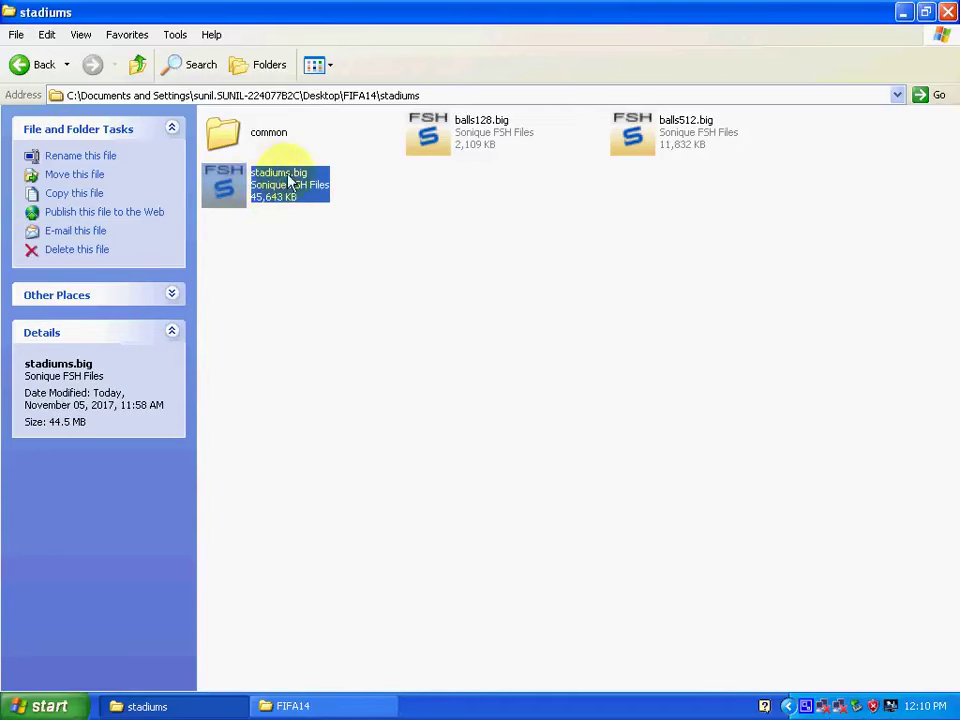
{"action": "left_click", "coordinate": [226, 140]}
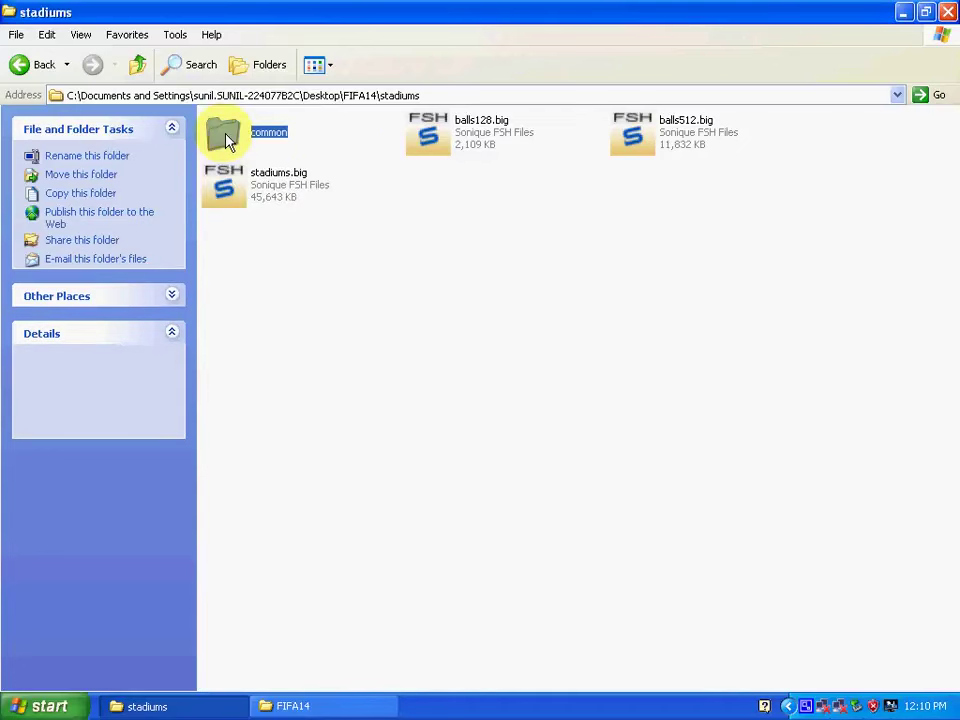